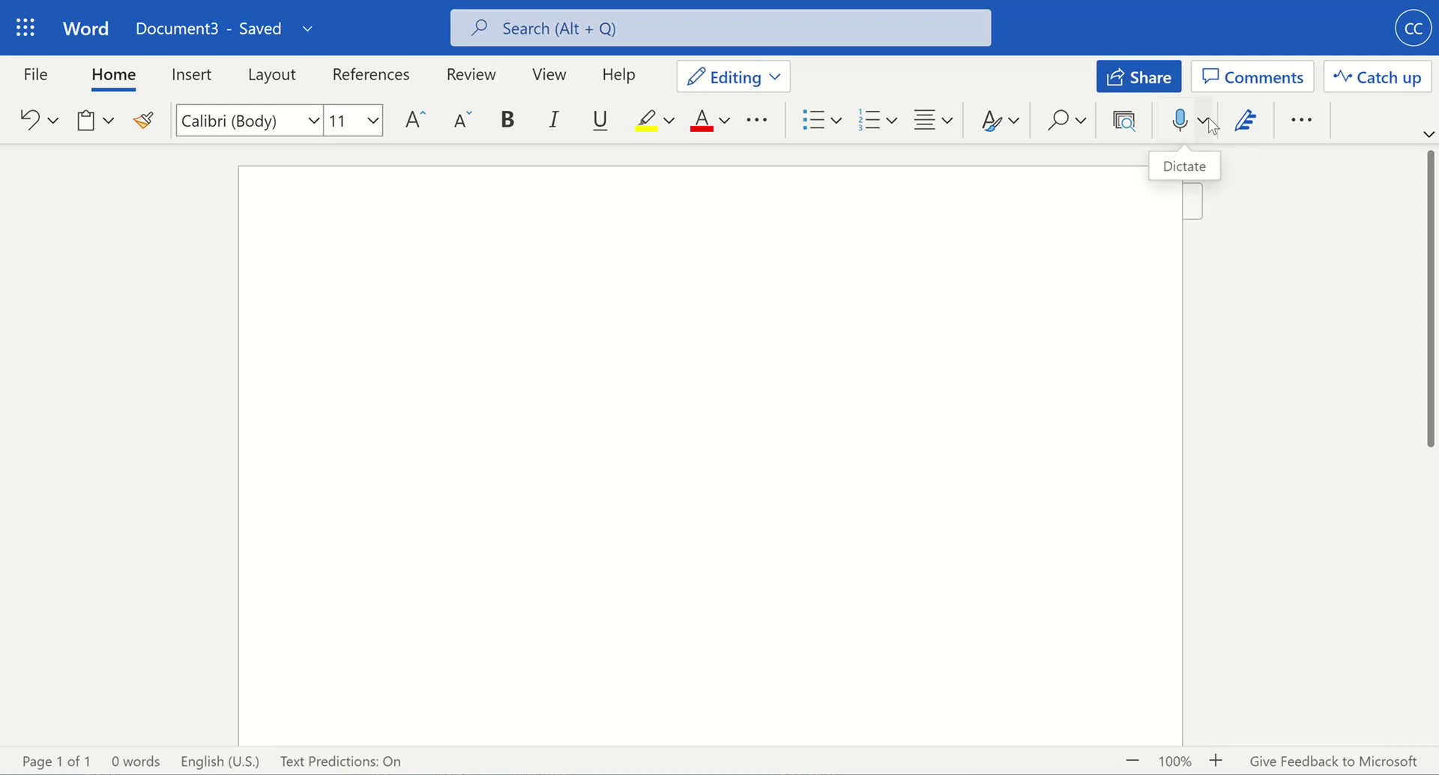
- Open the Transcribe pane from the Dictate menu, with English (United States) as the language
left_click(1204, 120)
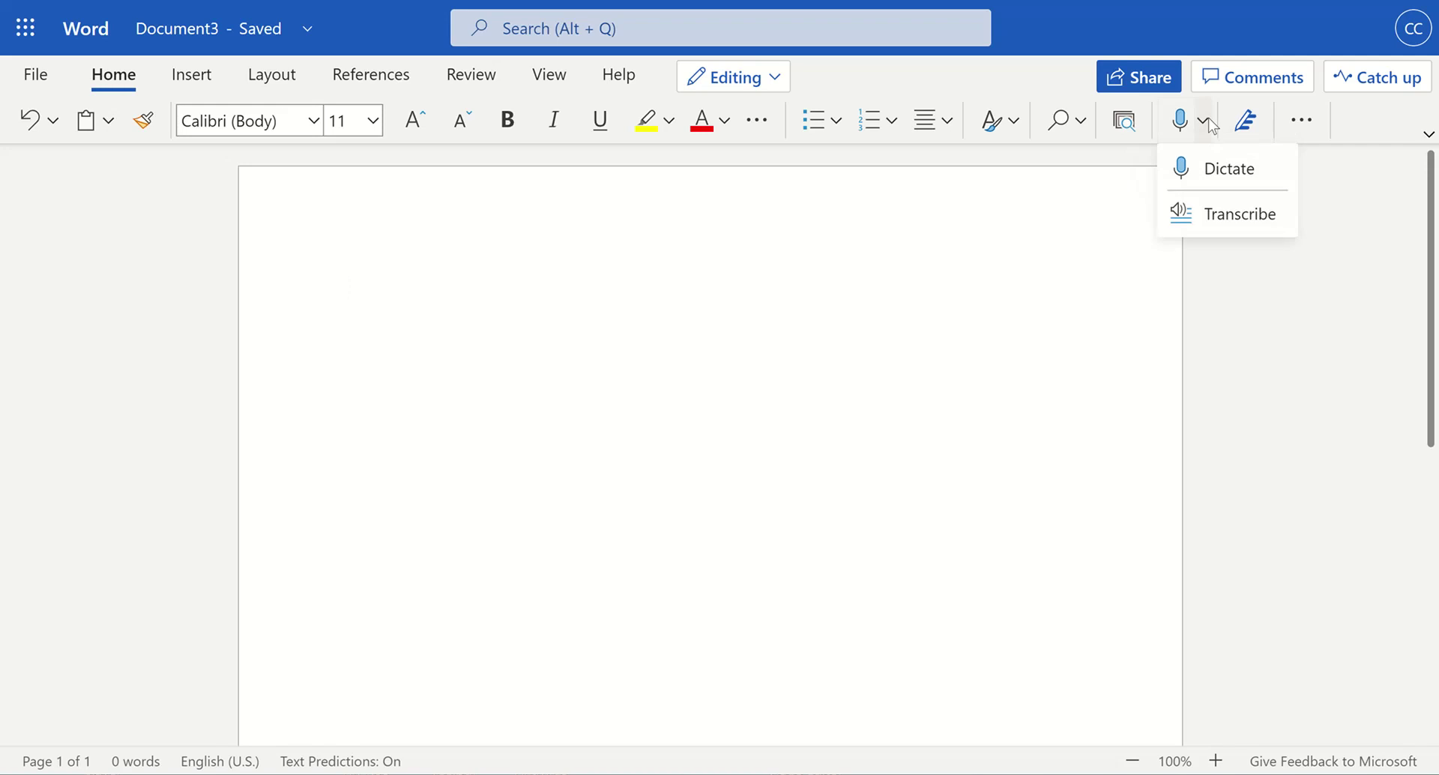
left_click(1220, 218)
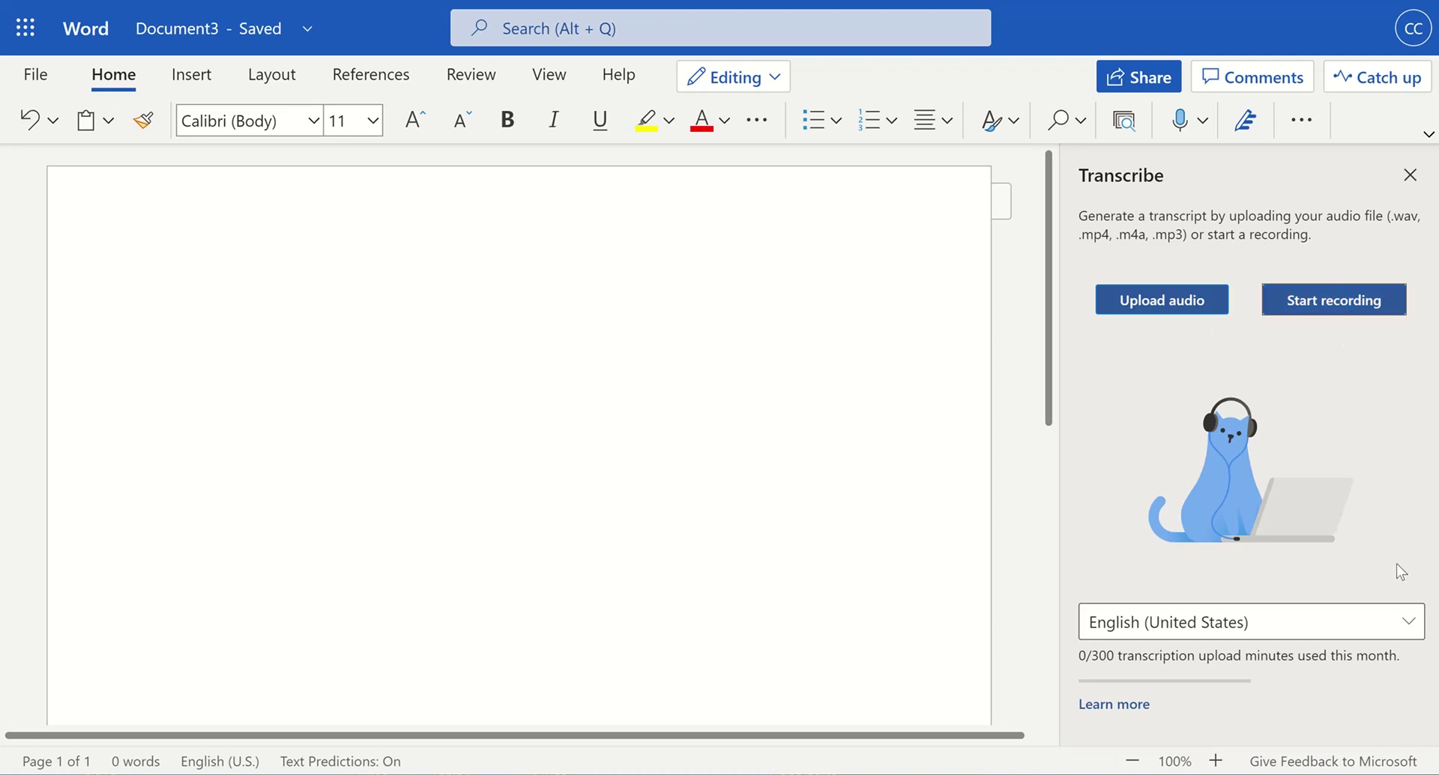
- Set the transcription language to Chinese (Cantonese, Traditional) and start an audio upload
left_click(1406, 621)
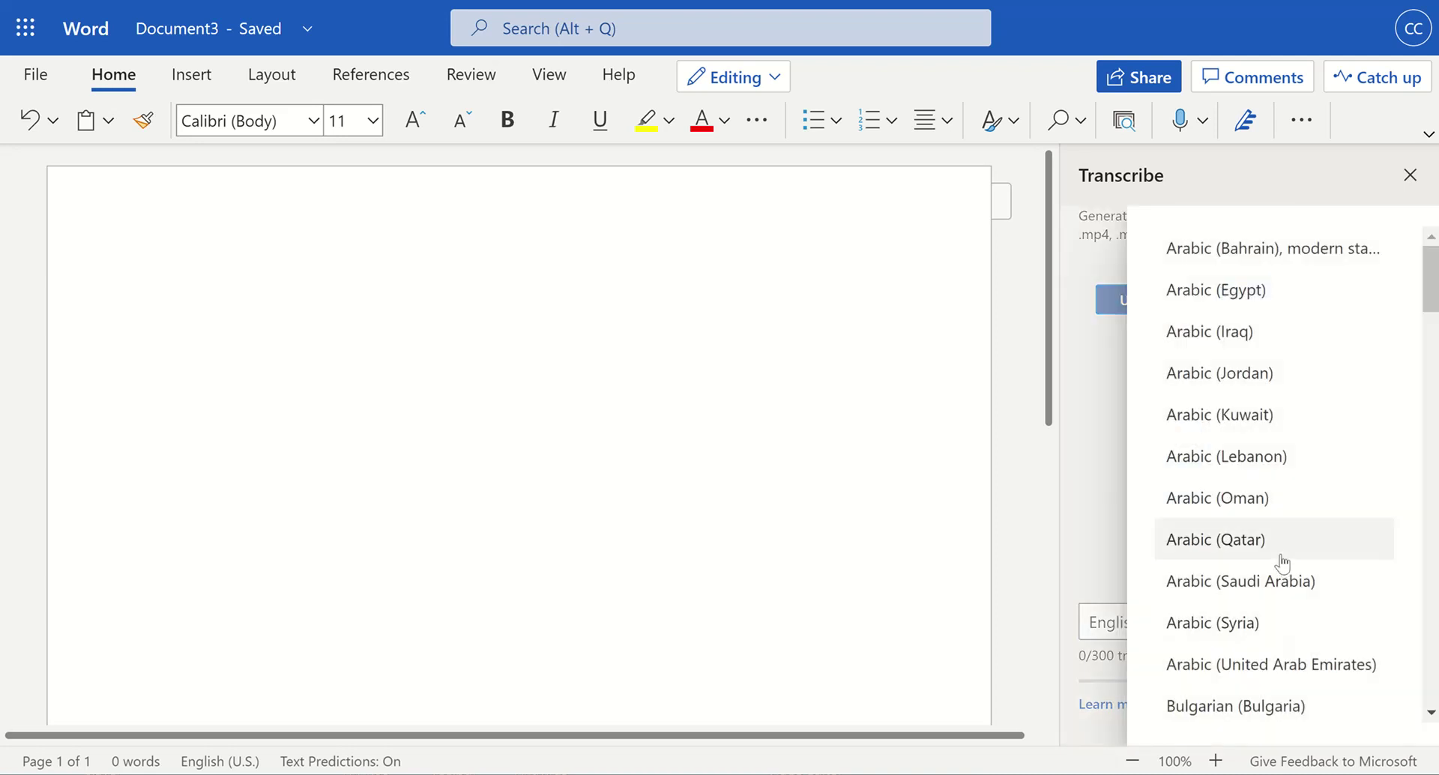
scroll(1279, 561, "down", 3)
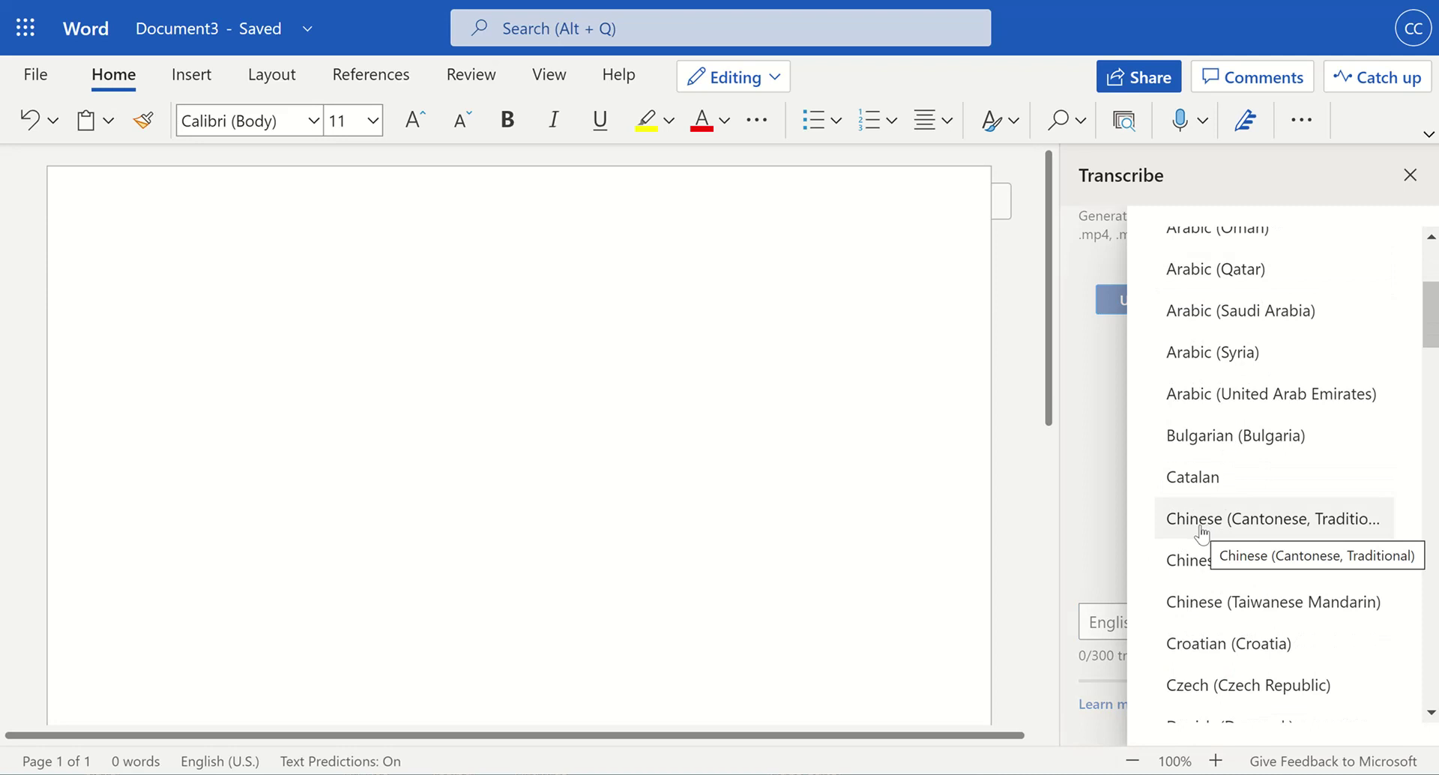
left_click(1201, 525)
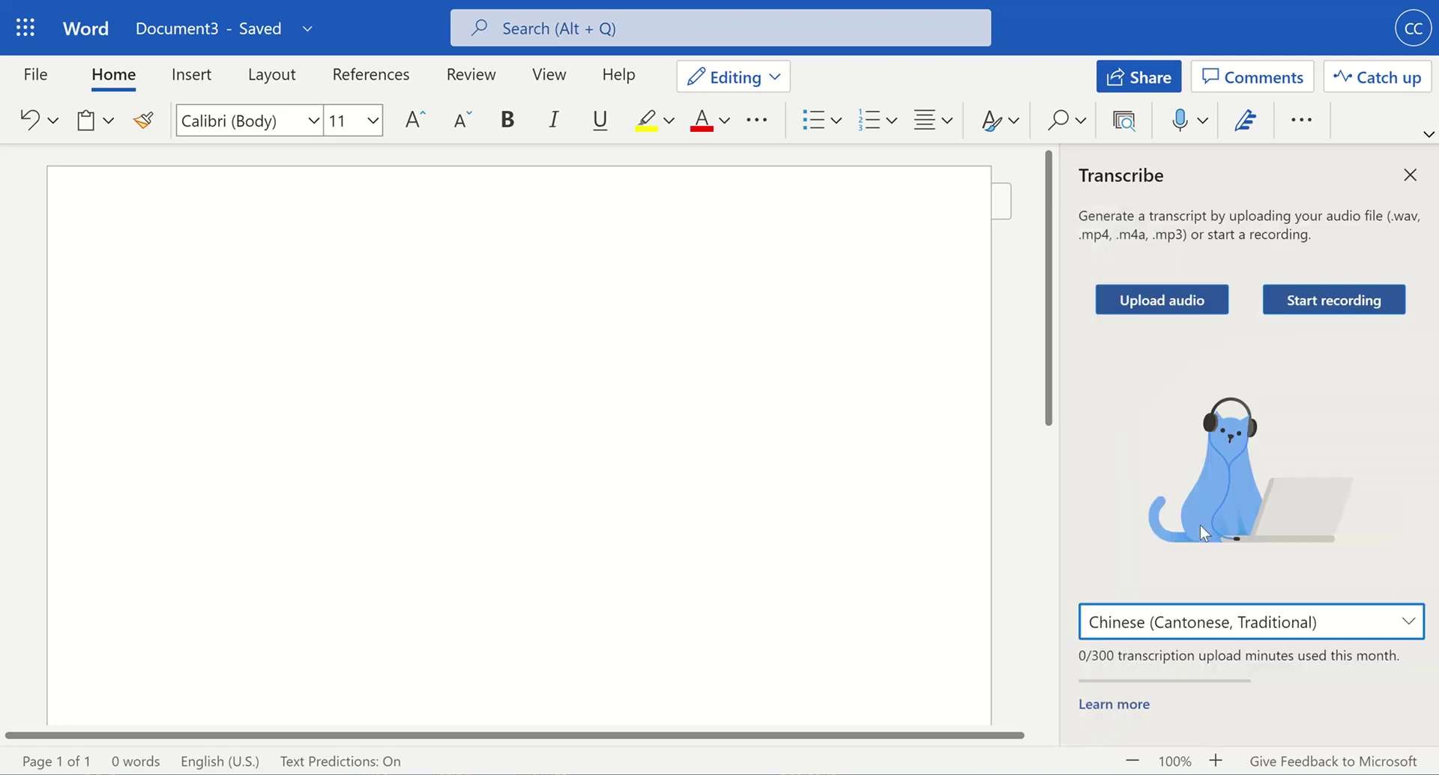
left_click(1177, 300)
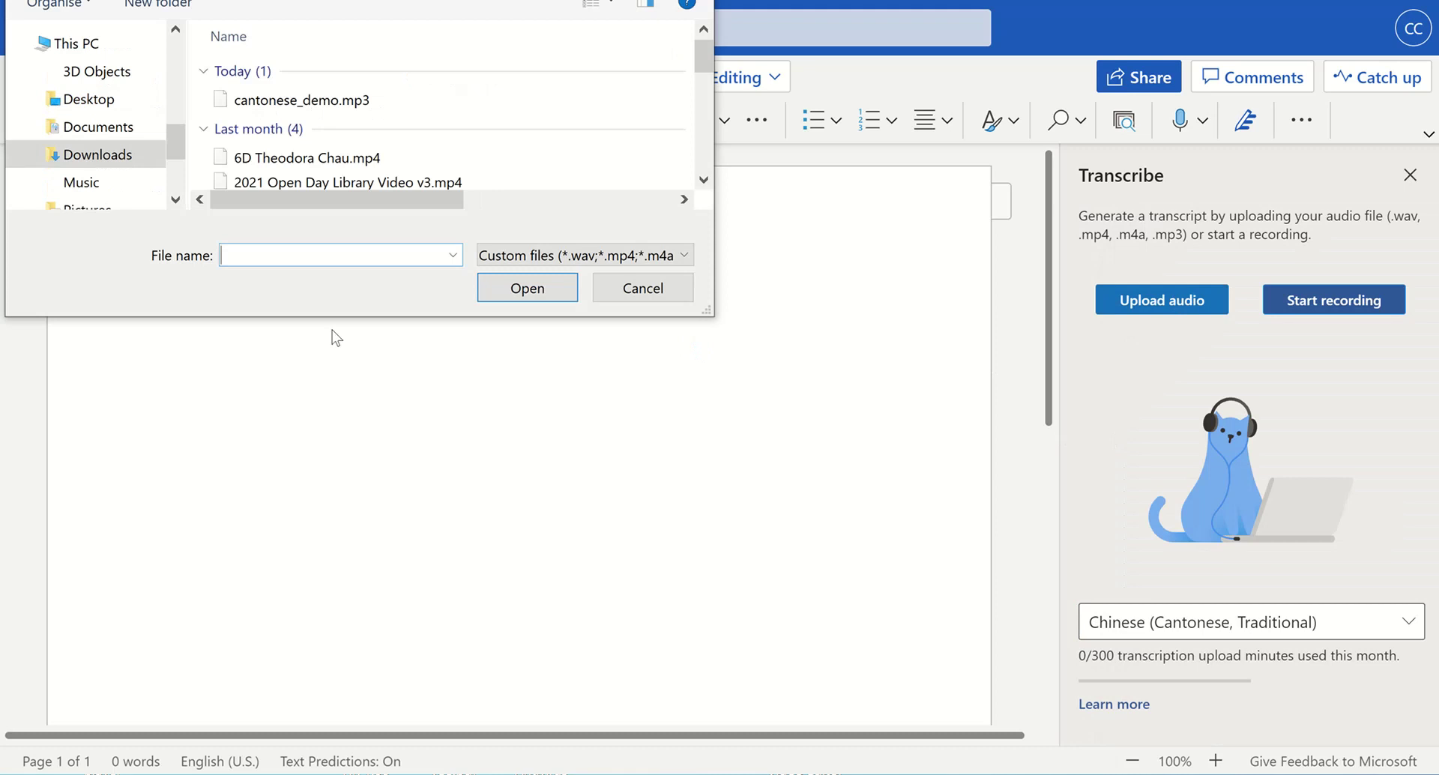
- Transcribe cantonese_demo.mp3 and add its 00:00:01 Cantonese line to the document
left_click(359, 107)
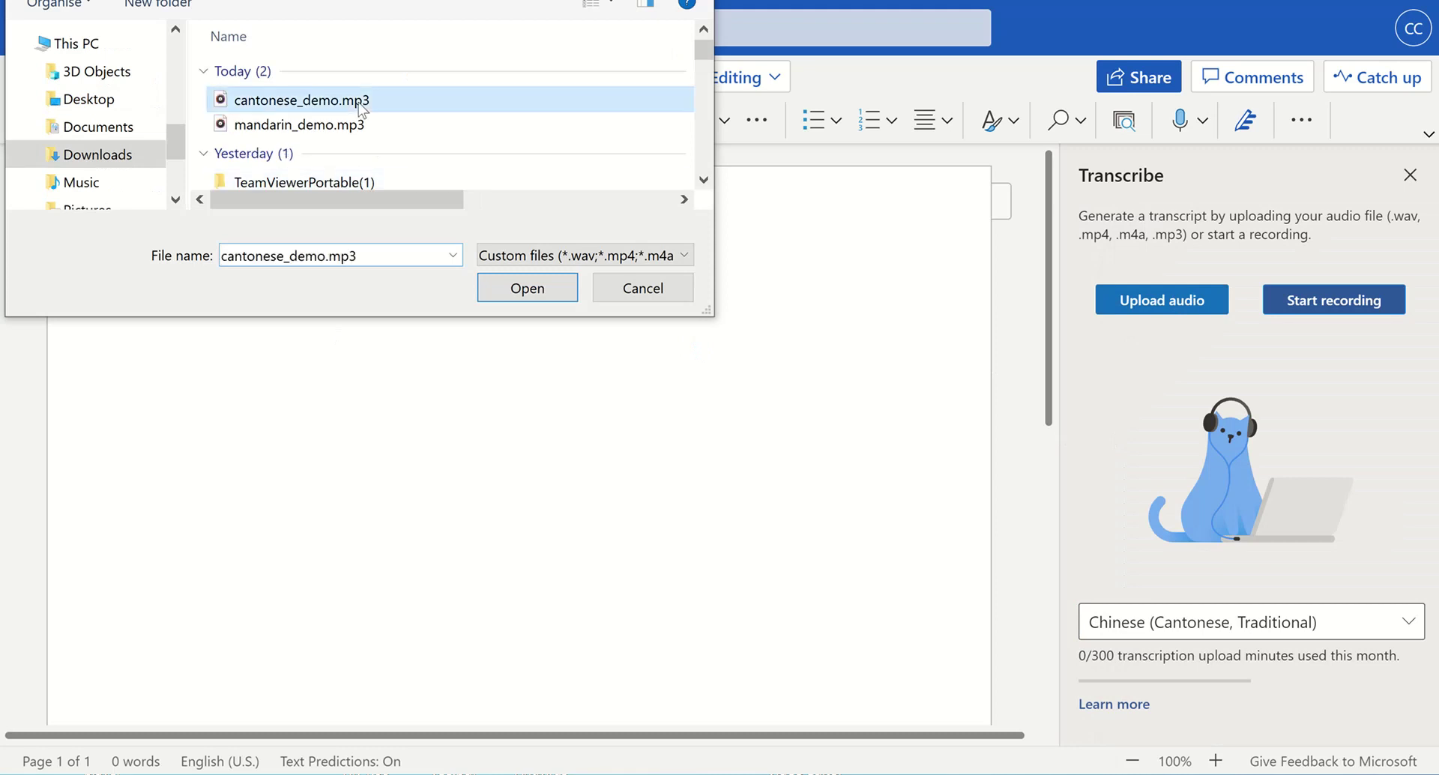
left_click(562, 293)
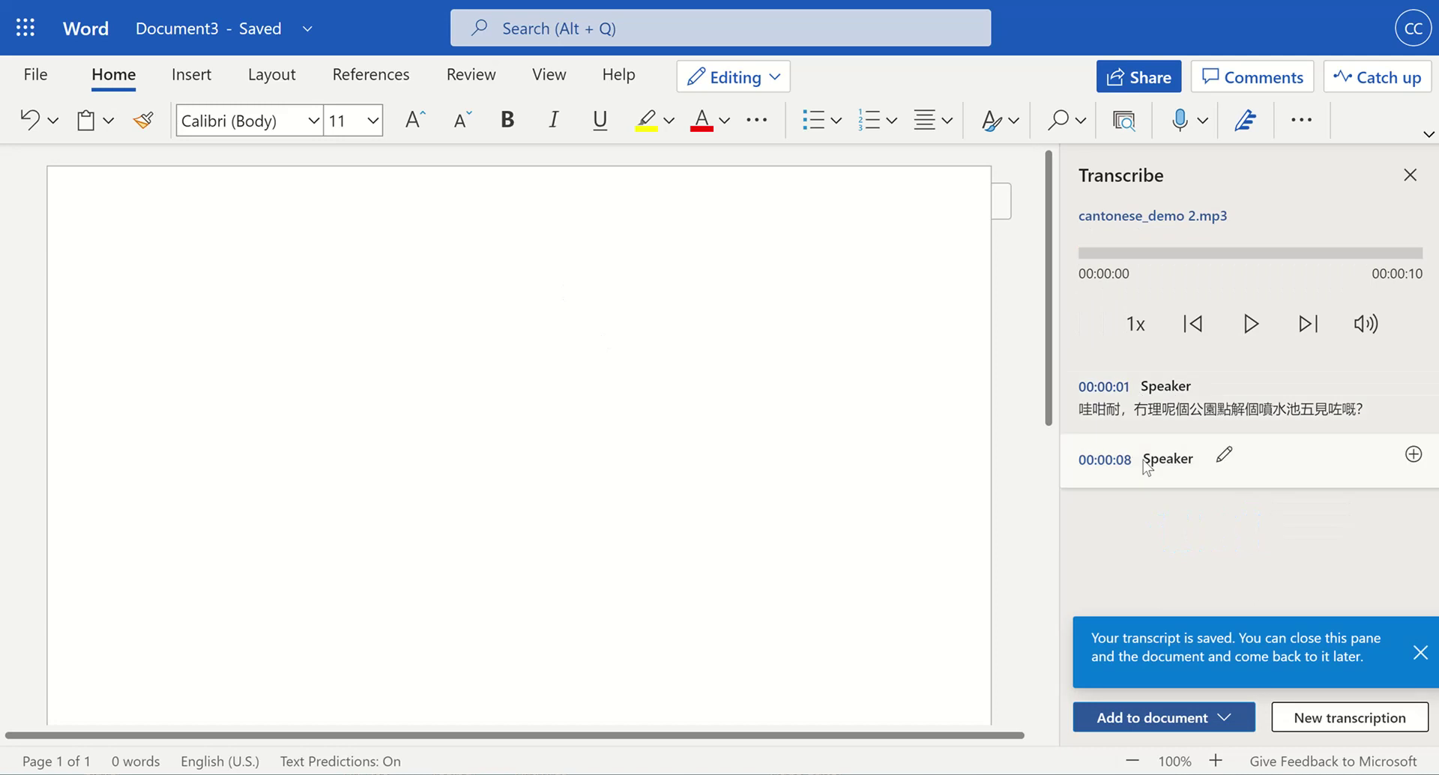
mouse_move(1237, 396)
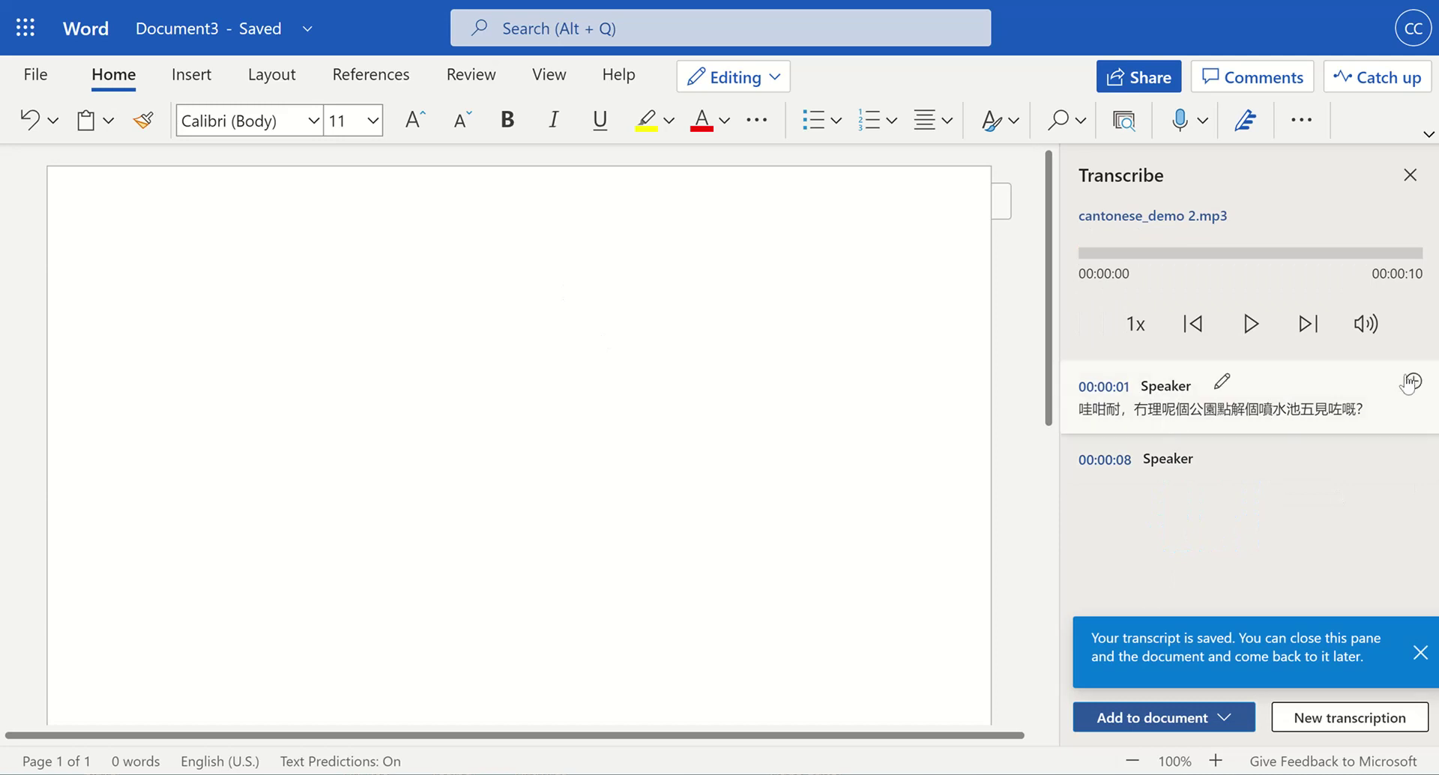
left_click(1414, 382)
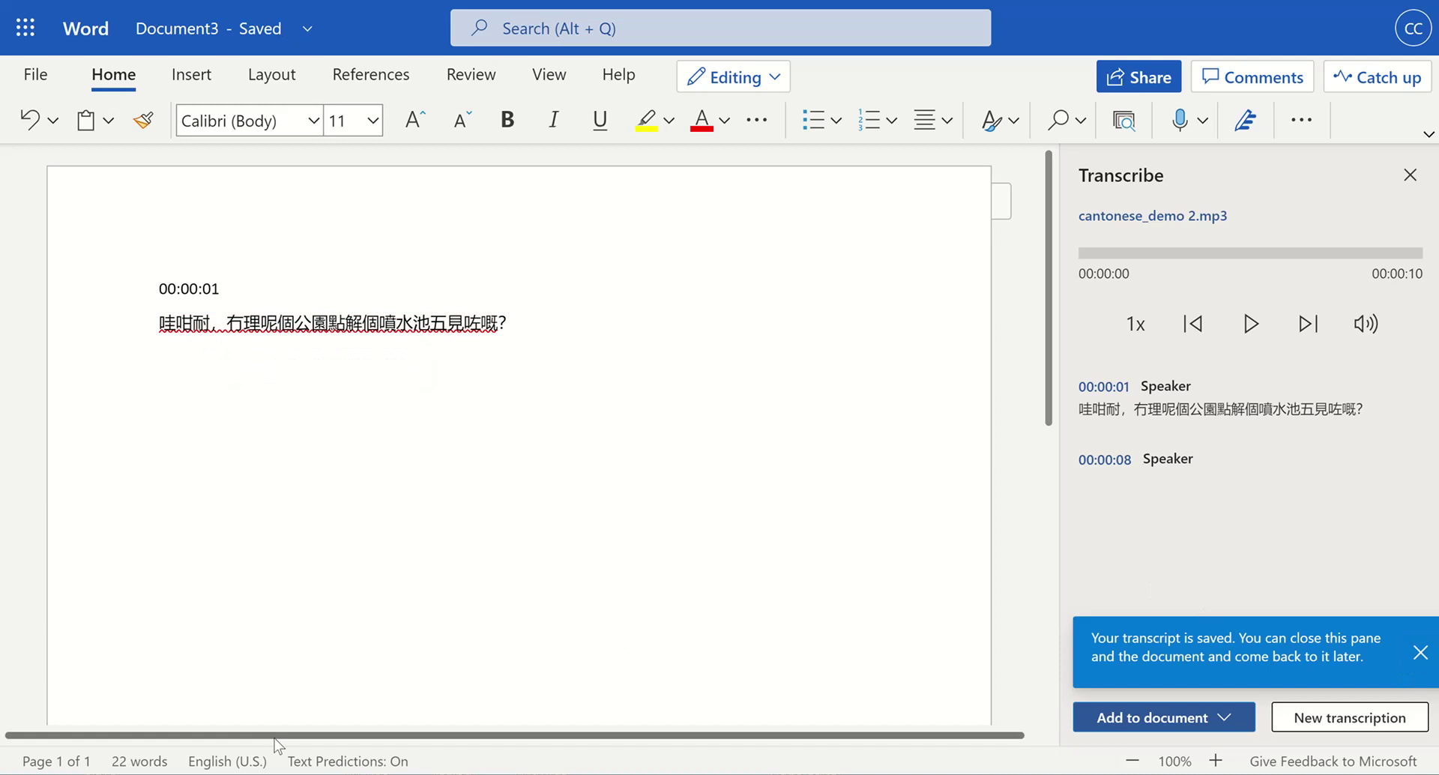
- Open a File Explorer window on the Downloads folder with Win+E
key("super+e")
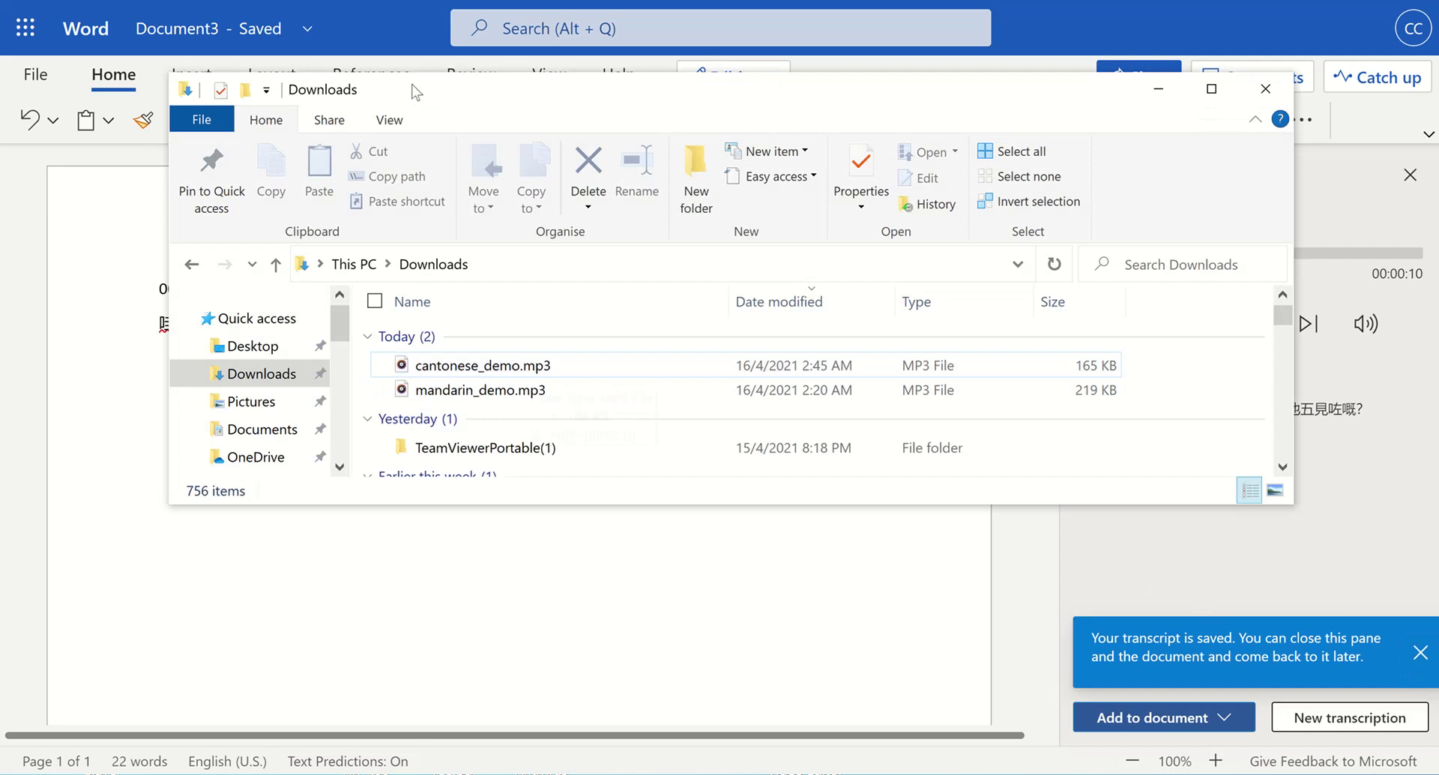
- Move the Explorer window off the document and play cantonese_demo.mp3
left_click_drag(408, 91, 796, 111)
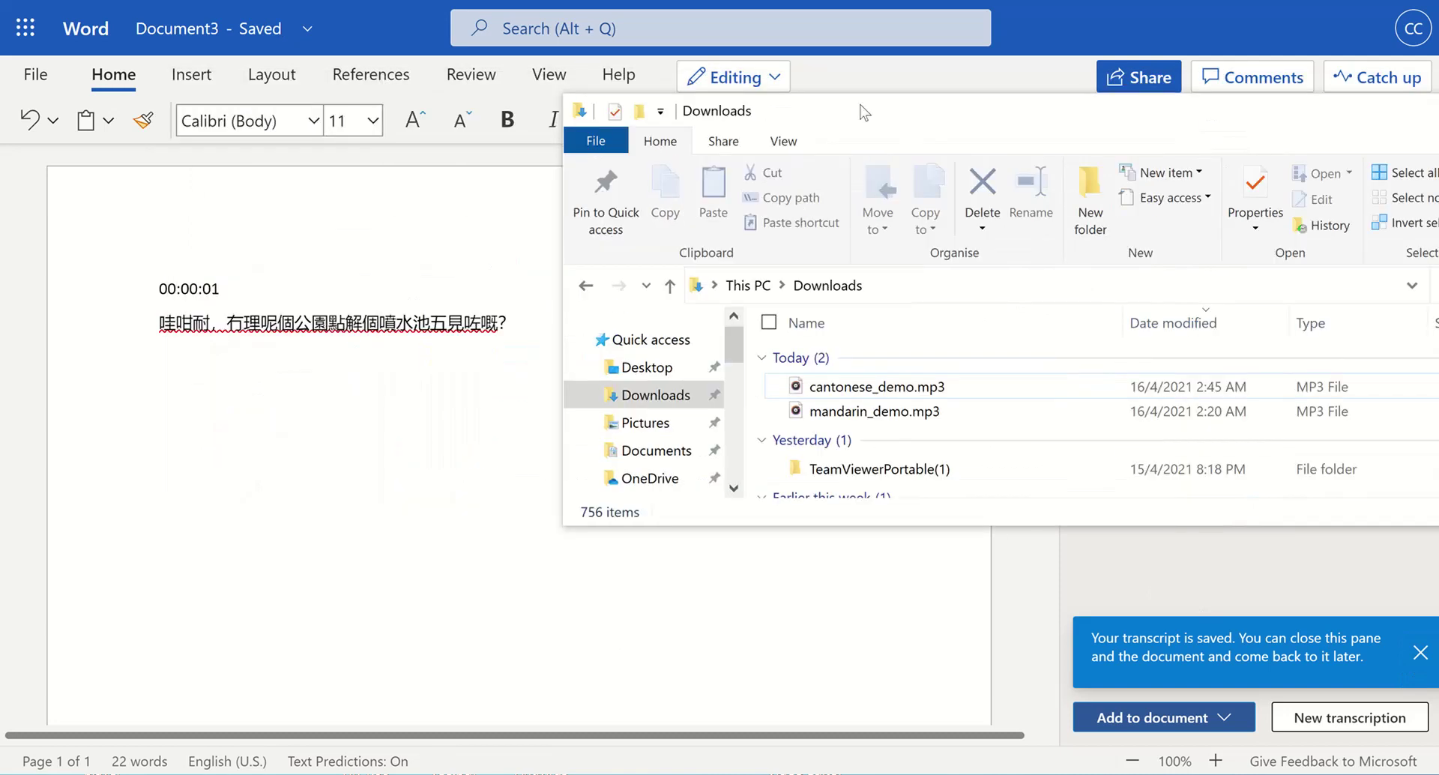
left_click(867, 396)
double_click(864, 390)
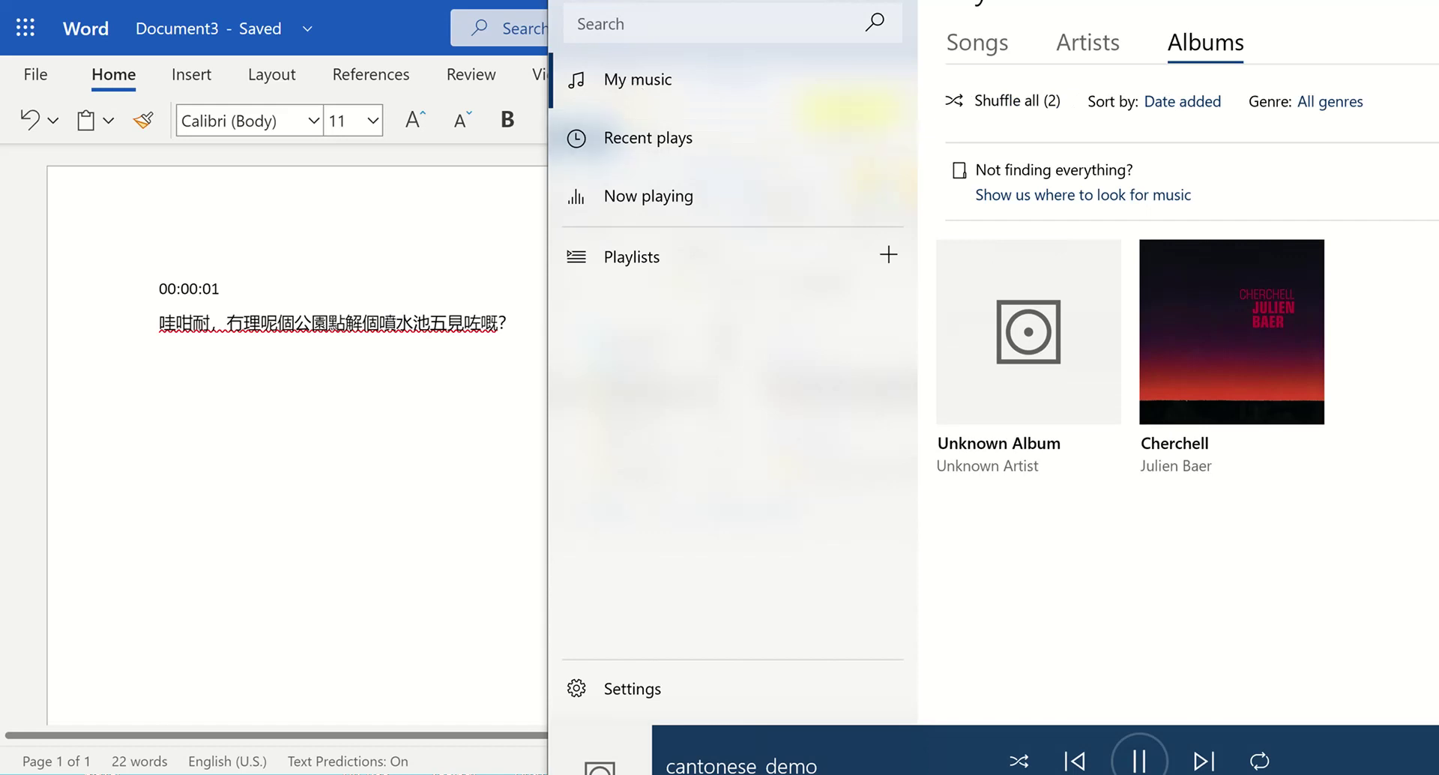
- Pause the cantonese_demo recording and close Groove Music
key("space")
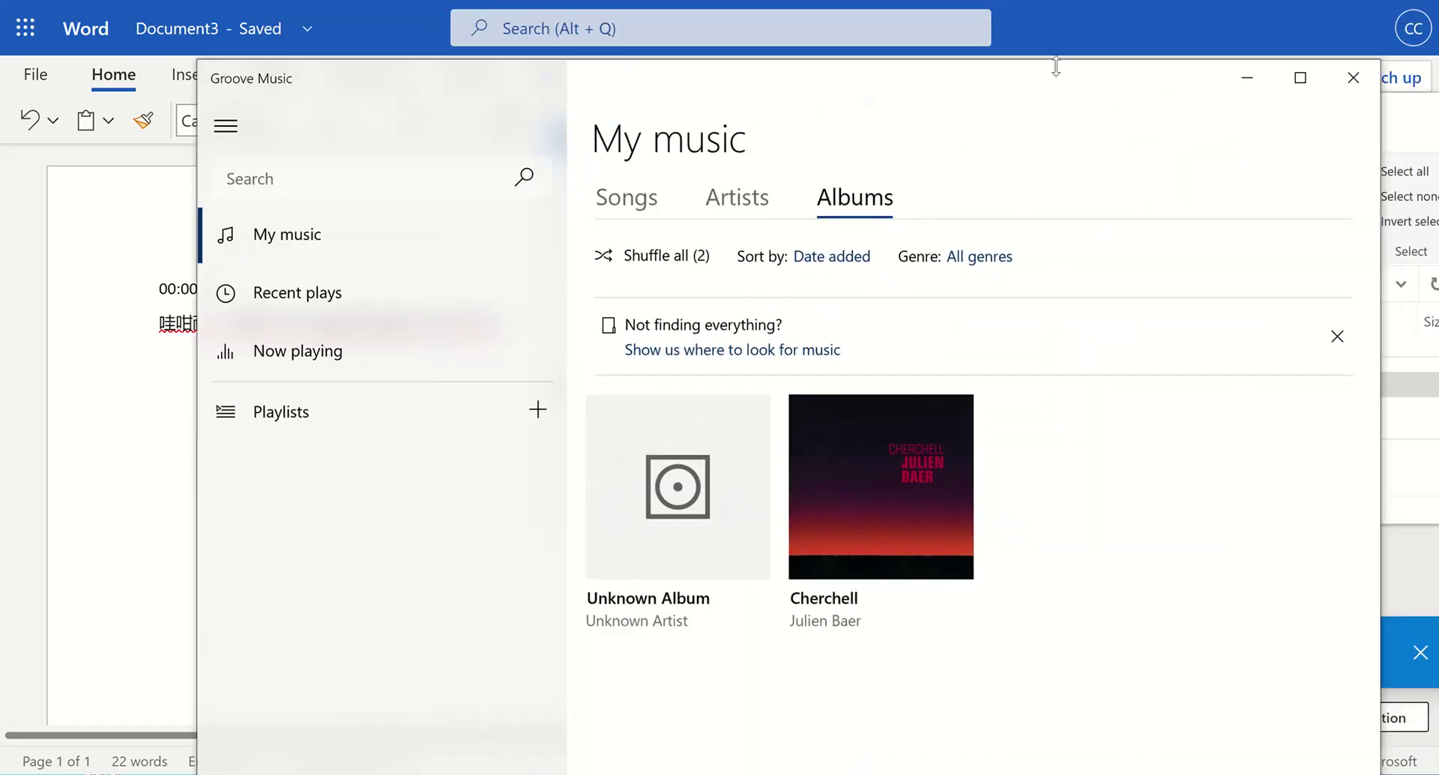
left_click(1347, 81)
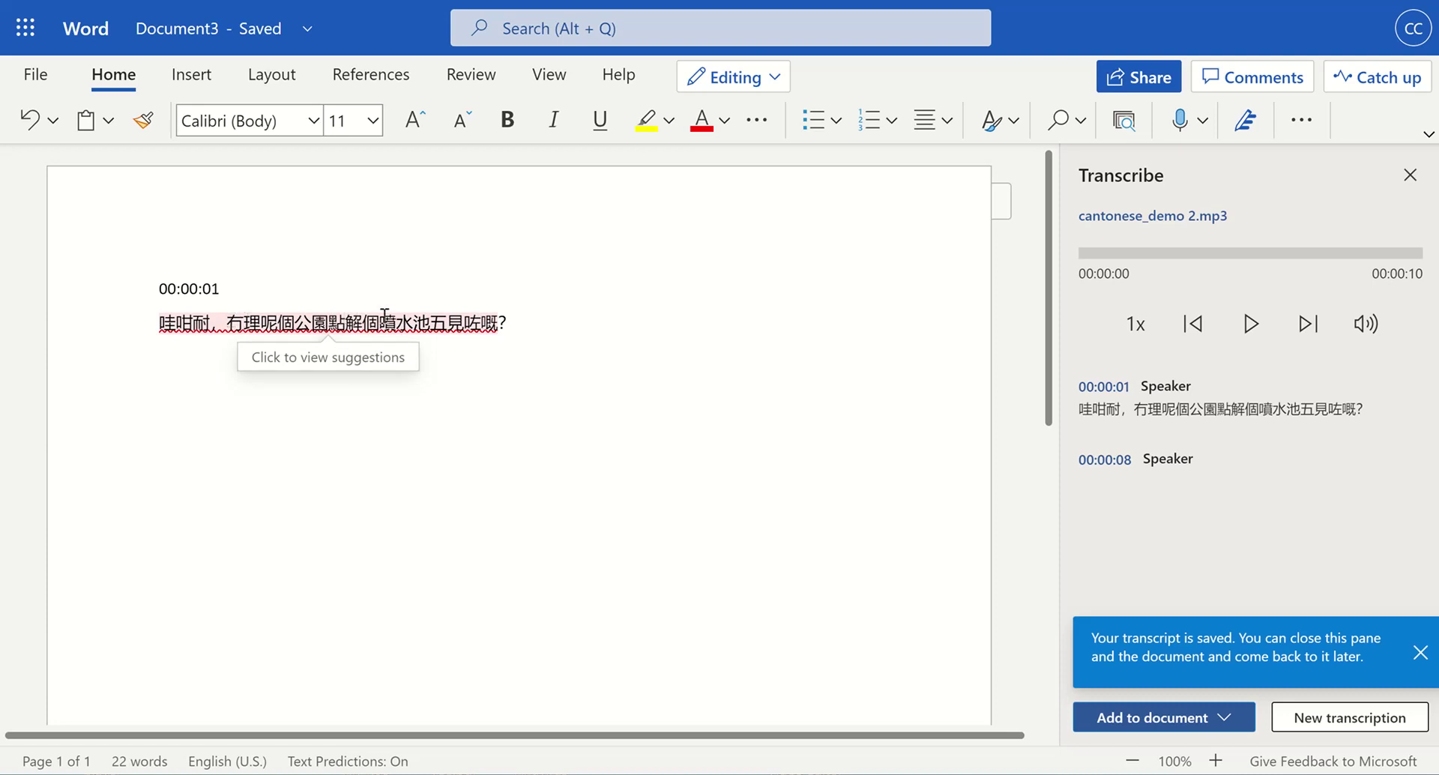
- Replace the misheard 五 with 唔 so the line reads 水池唔見, then dismiss the saved notice
left_click(437, 320)
left_click(437, 322)
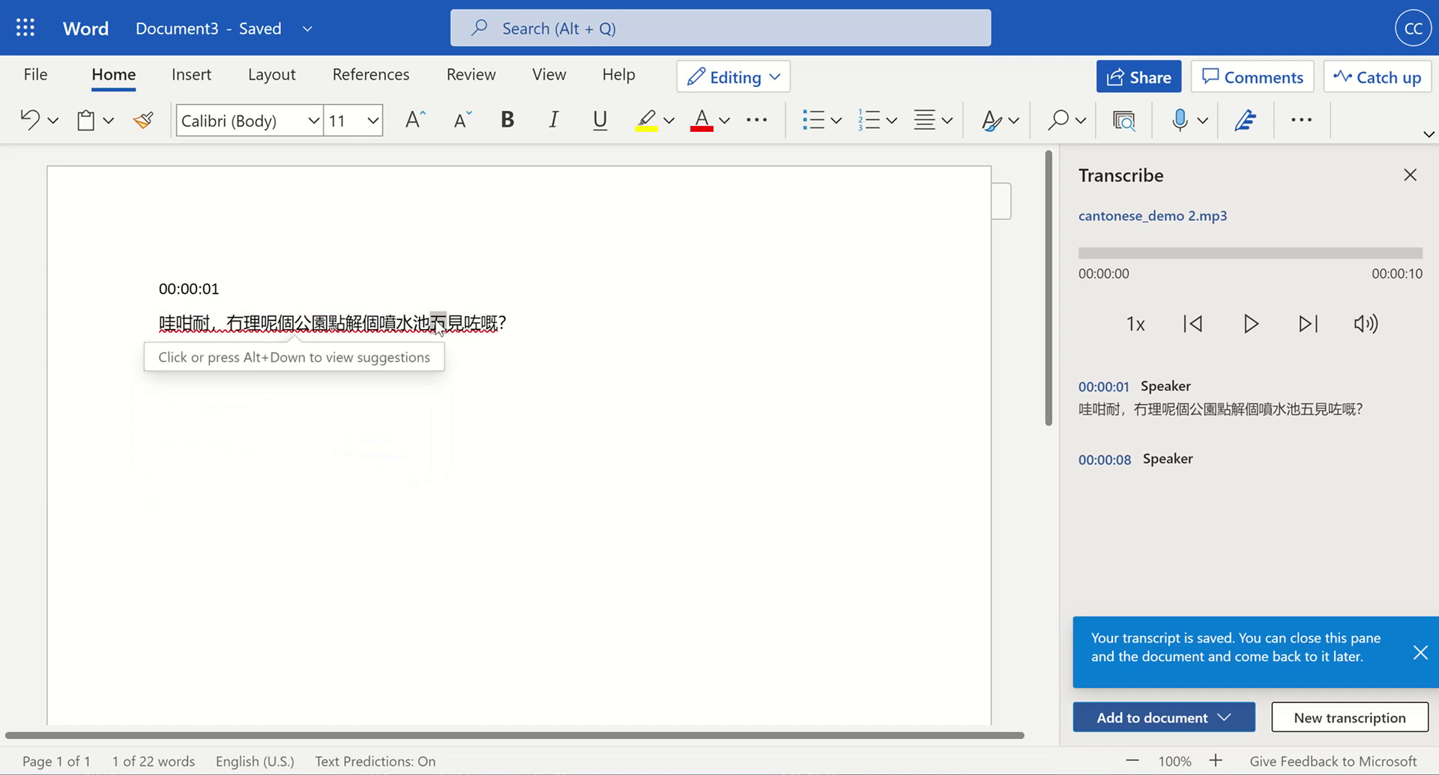
type("嚼")
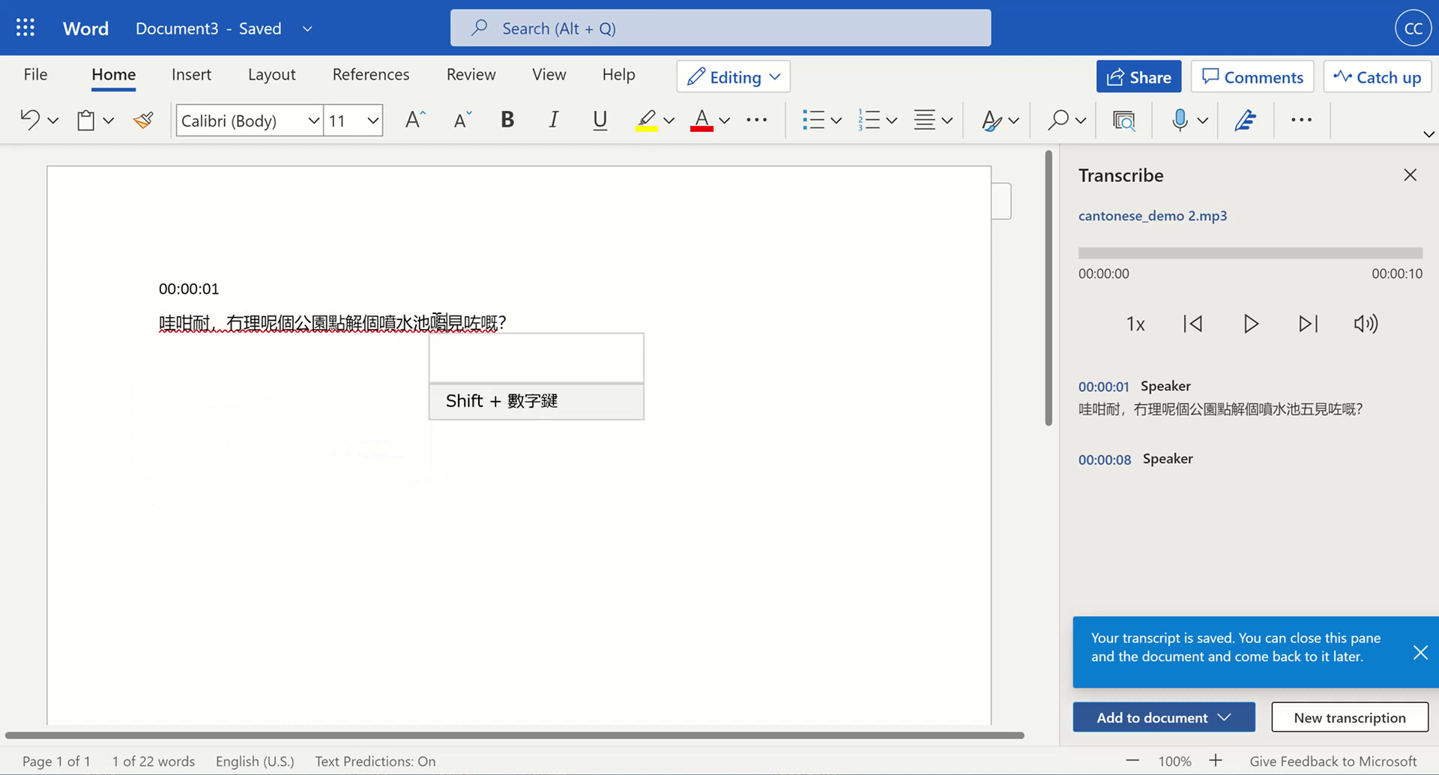
type("r")
key("space")
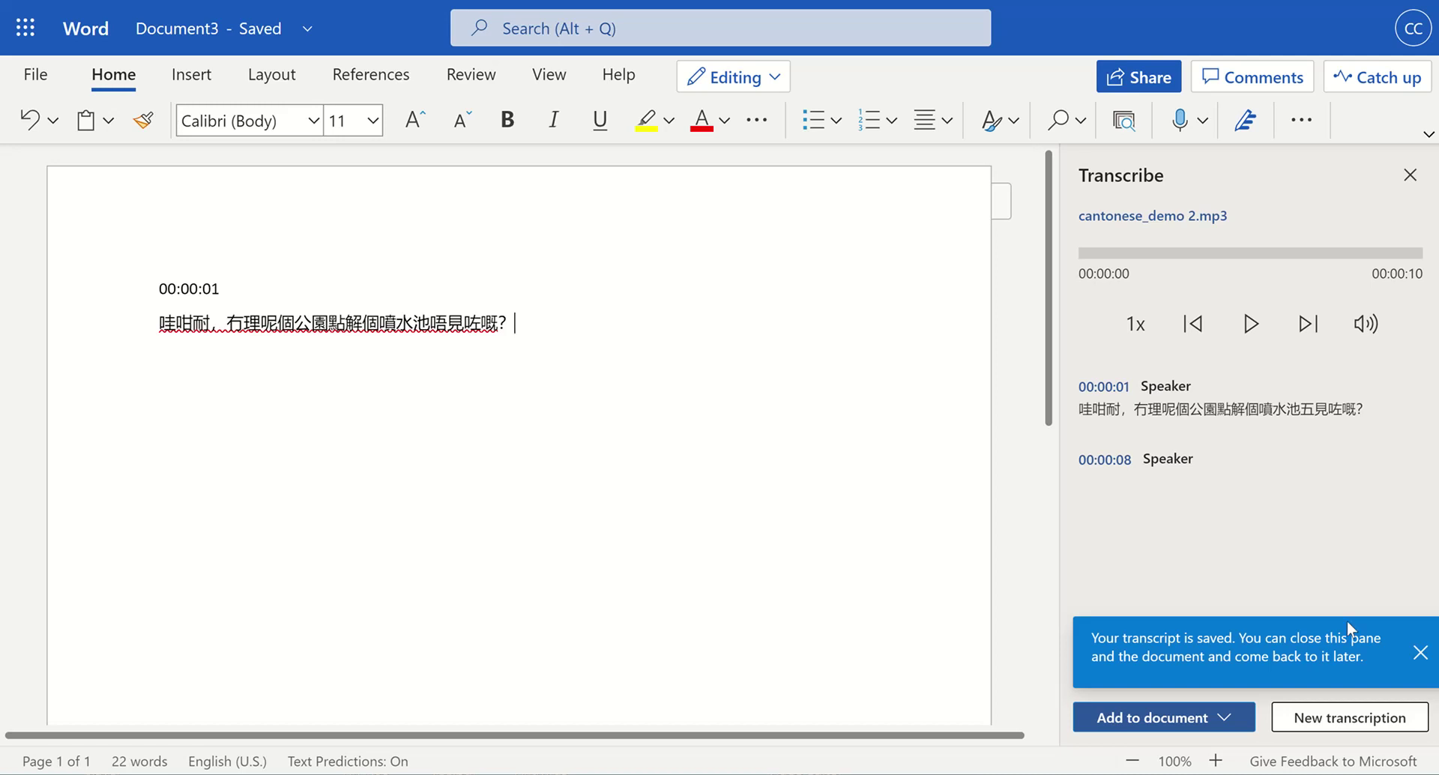
left_click(1418, 653)
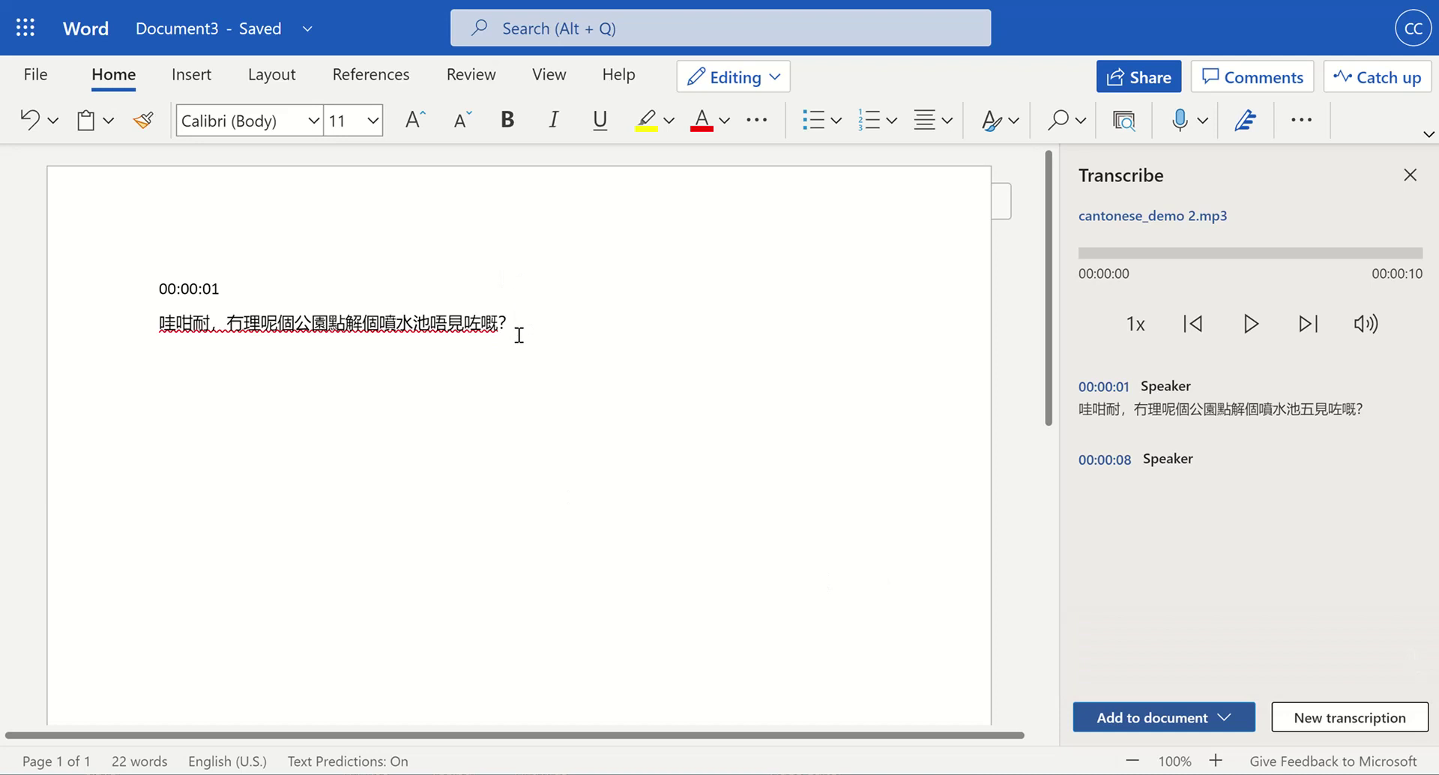
- Replace the current transcript by transcribing mandarin_demo.mp3 with Cantonese still selected
left_click(1373, 716)
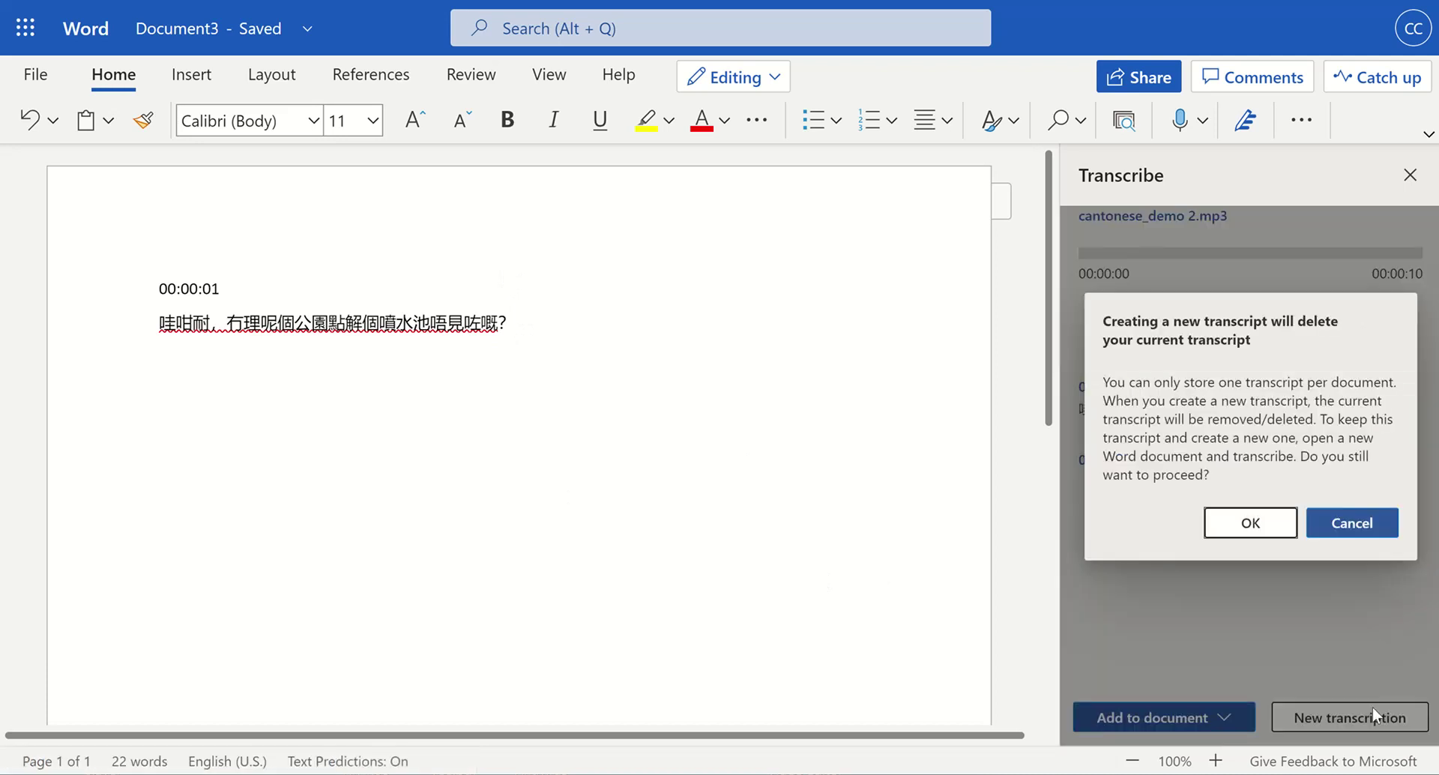
left_click(1249, 527)
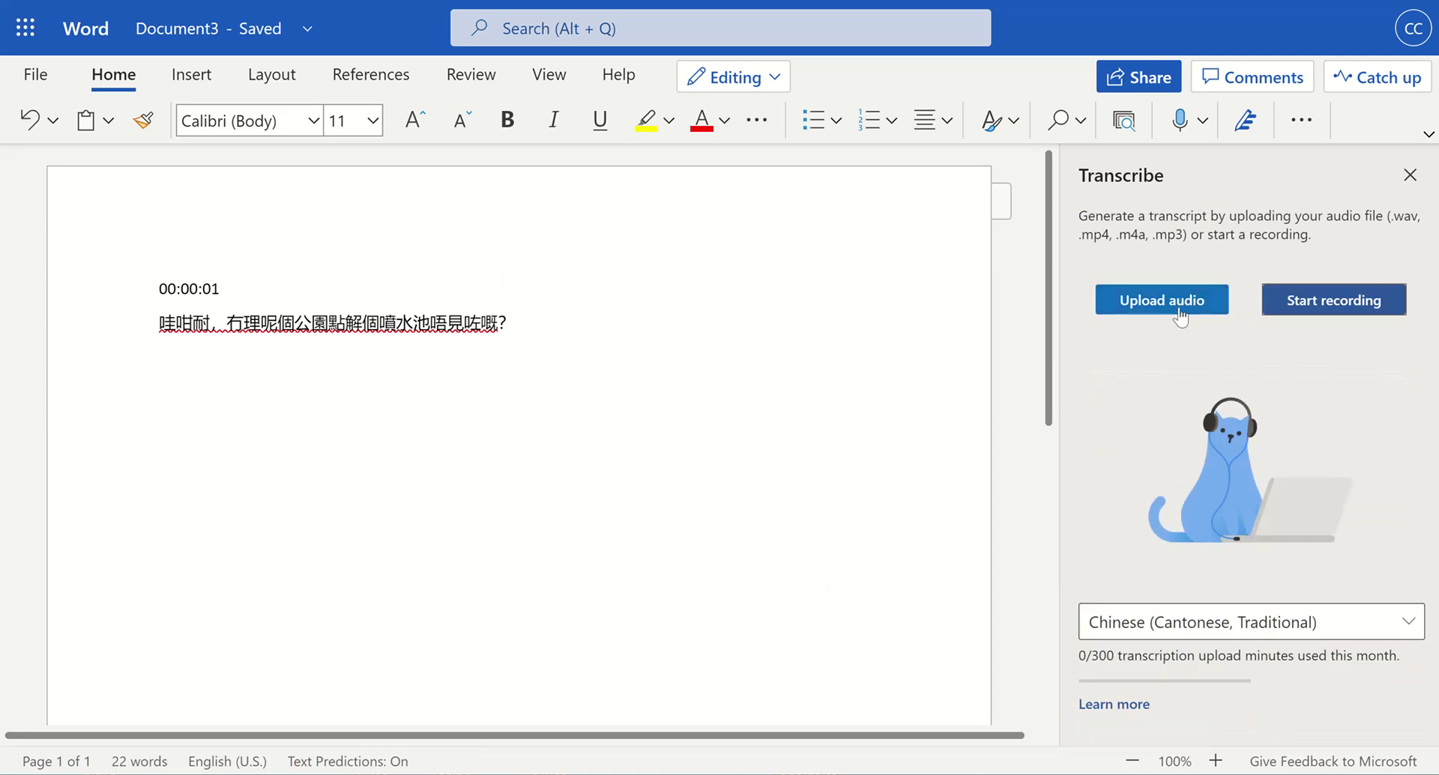
left_click(1180, 315)
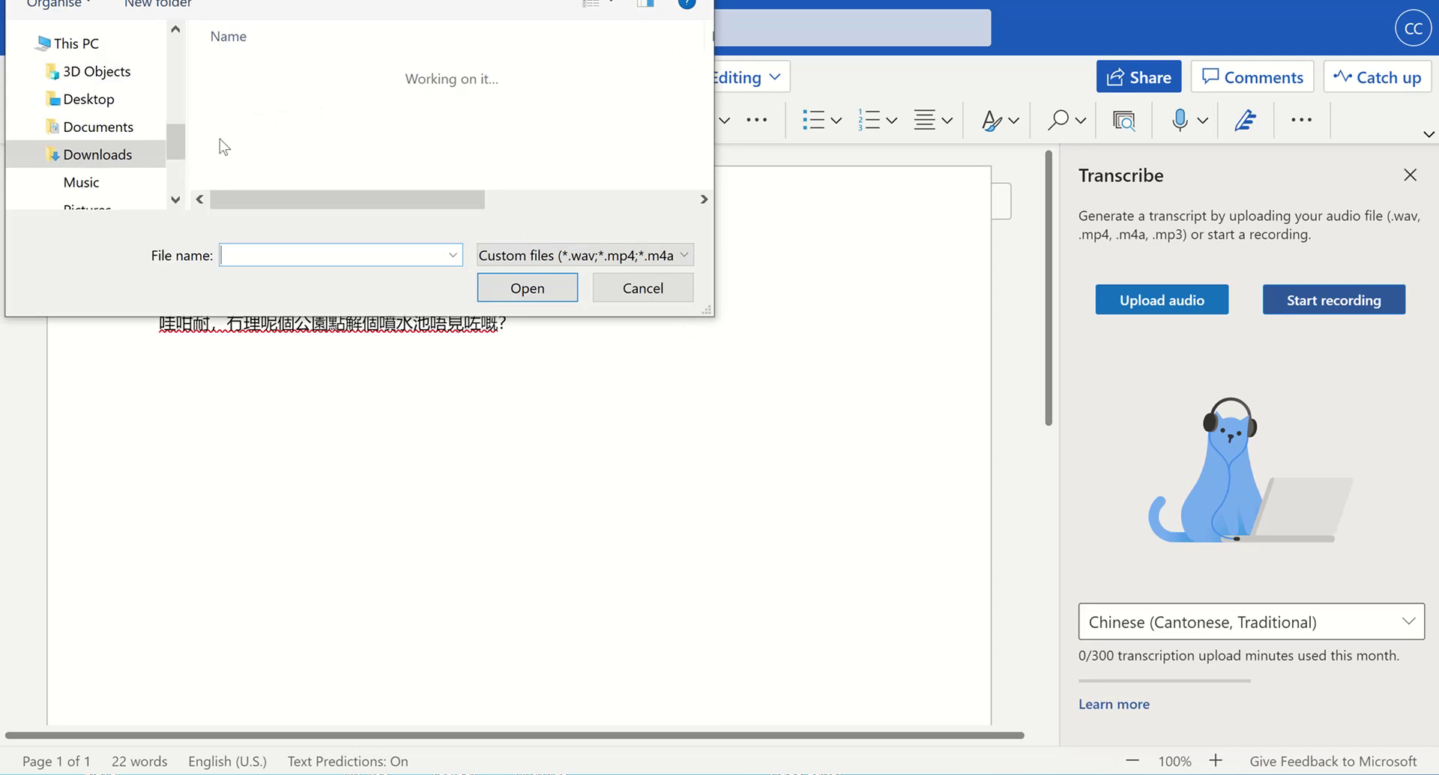
left_click(271, 126)
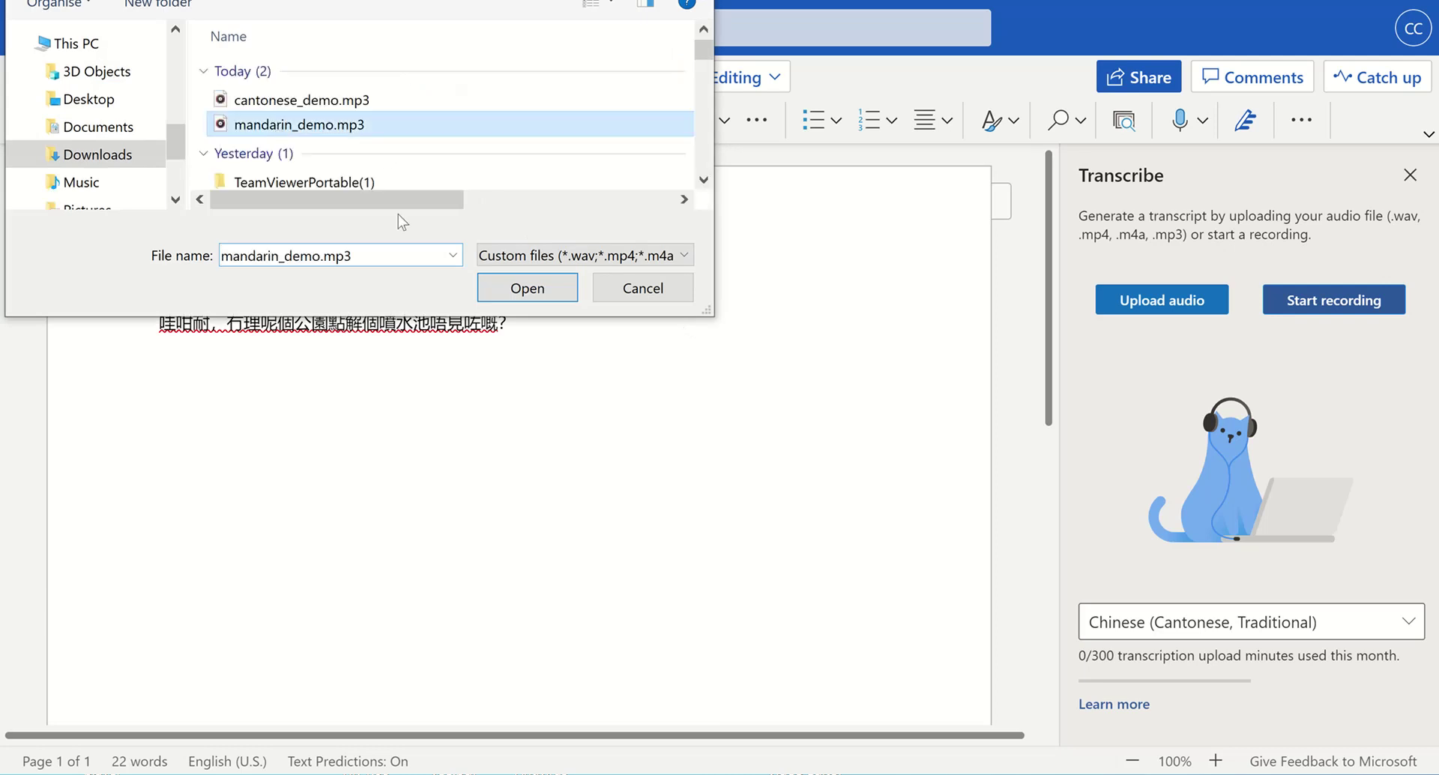
left_click(495, 288)
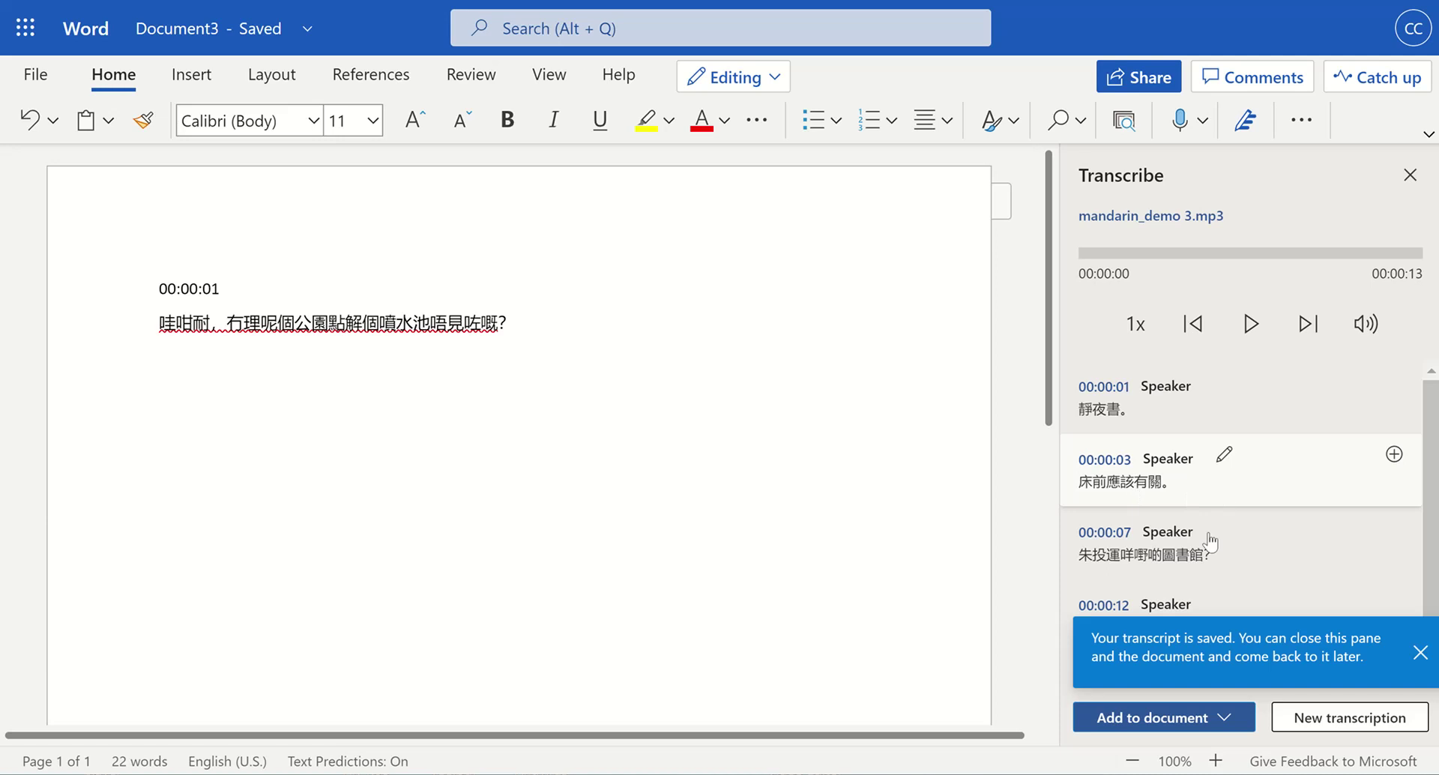
- Review the mandarin_demo transcript, dismiss the saved notice, and request a new transcription
scroll(1241, 537, "down", 1)
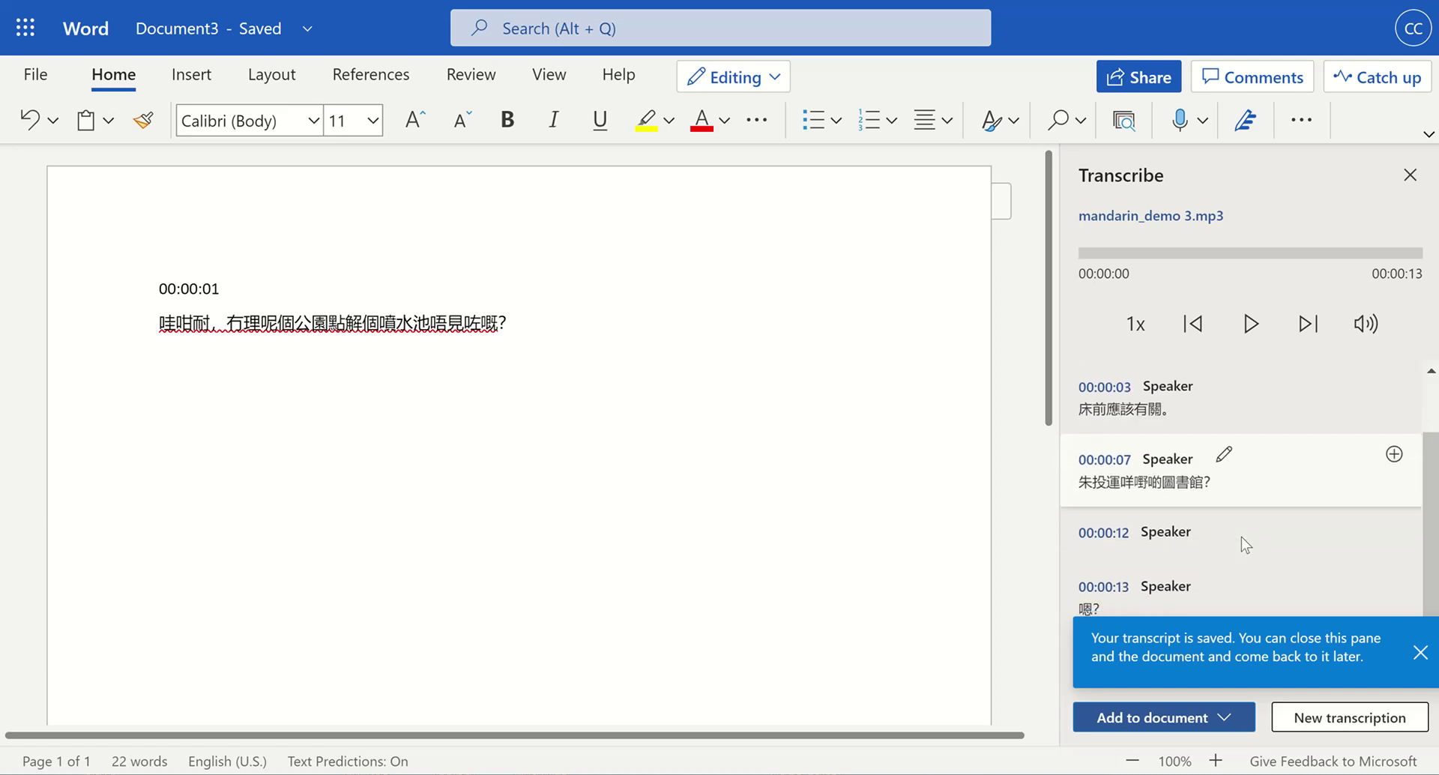
scroll(1242, 537, "up", 1)
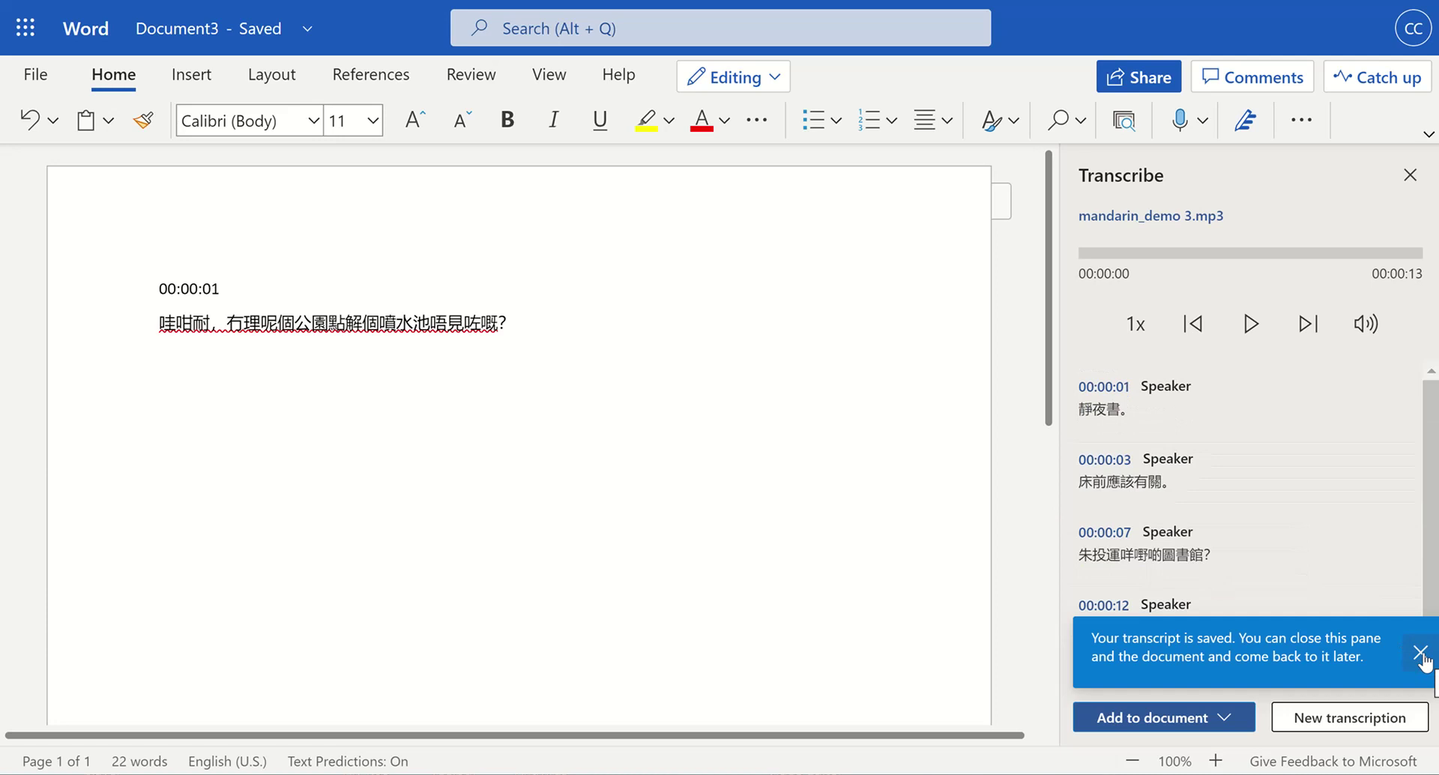
left_click(1420, 653)
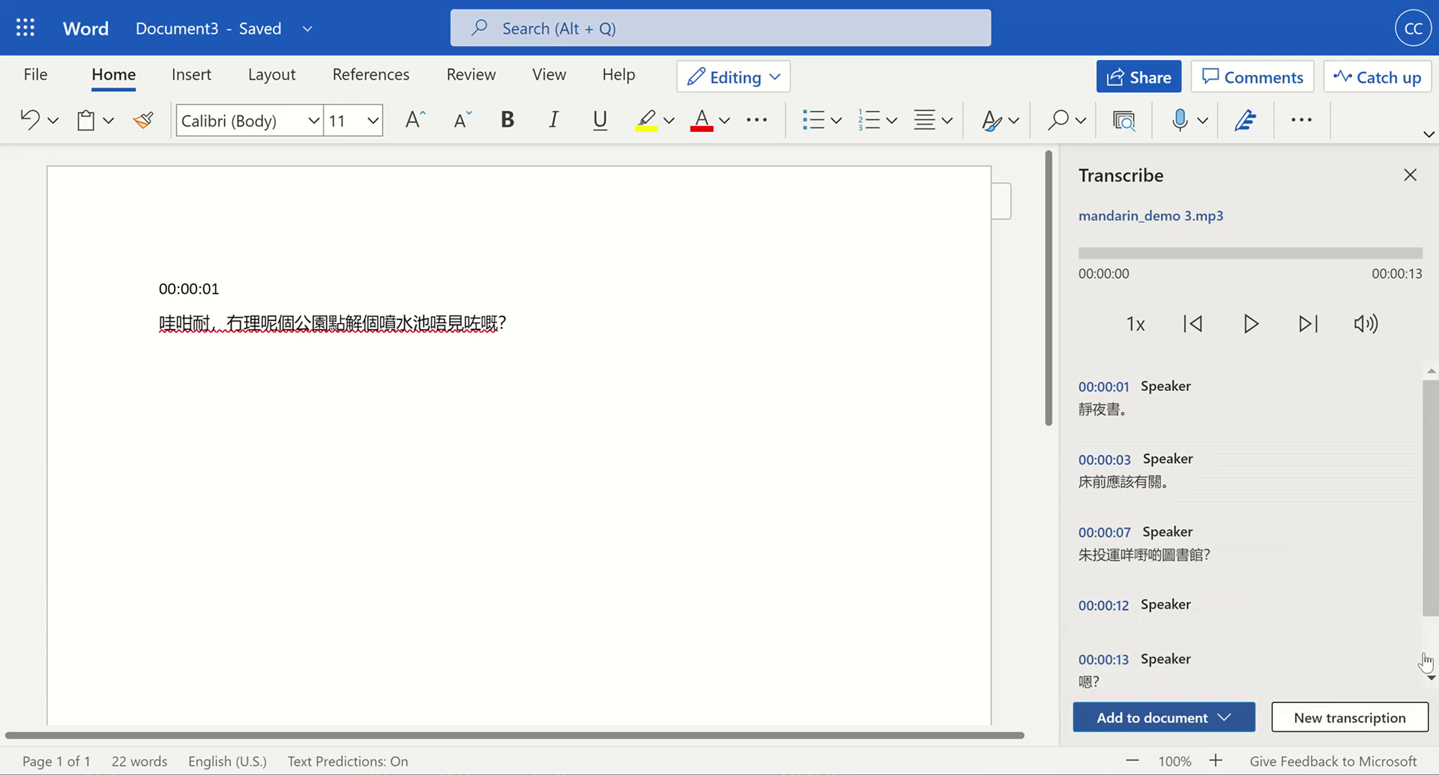
left_click(1333, 717)
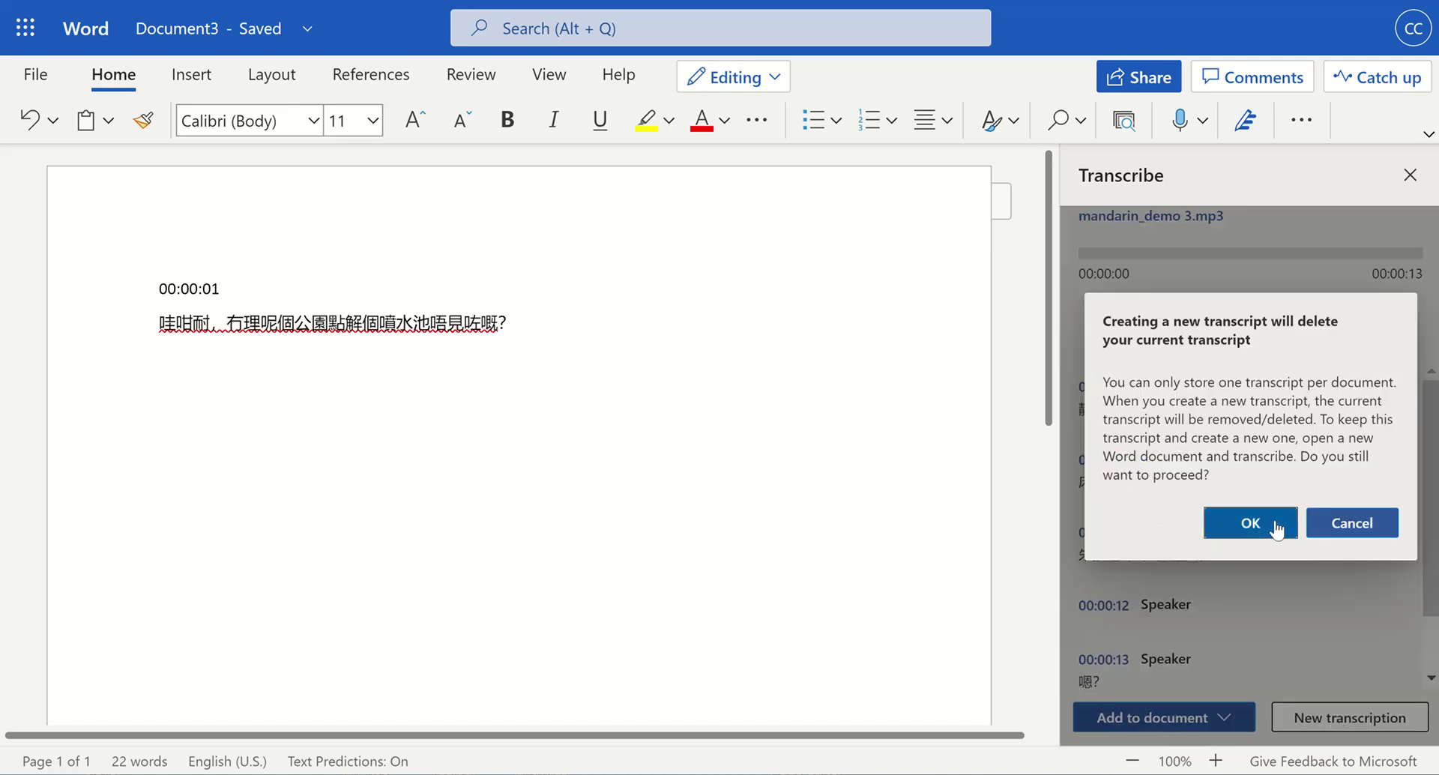
- Discard the old transcript, switch to Chinese (Taiwanese Mandarin), and start an audio upload
left_click(1277, 527)
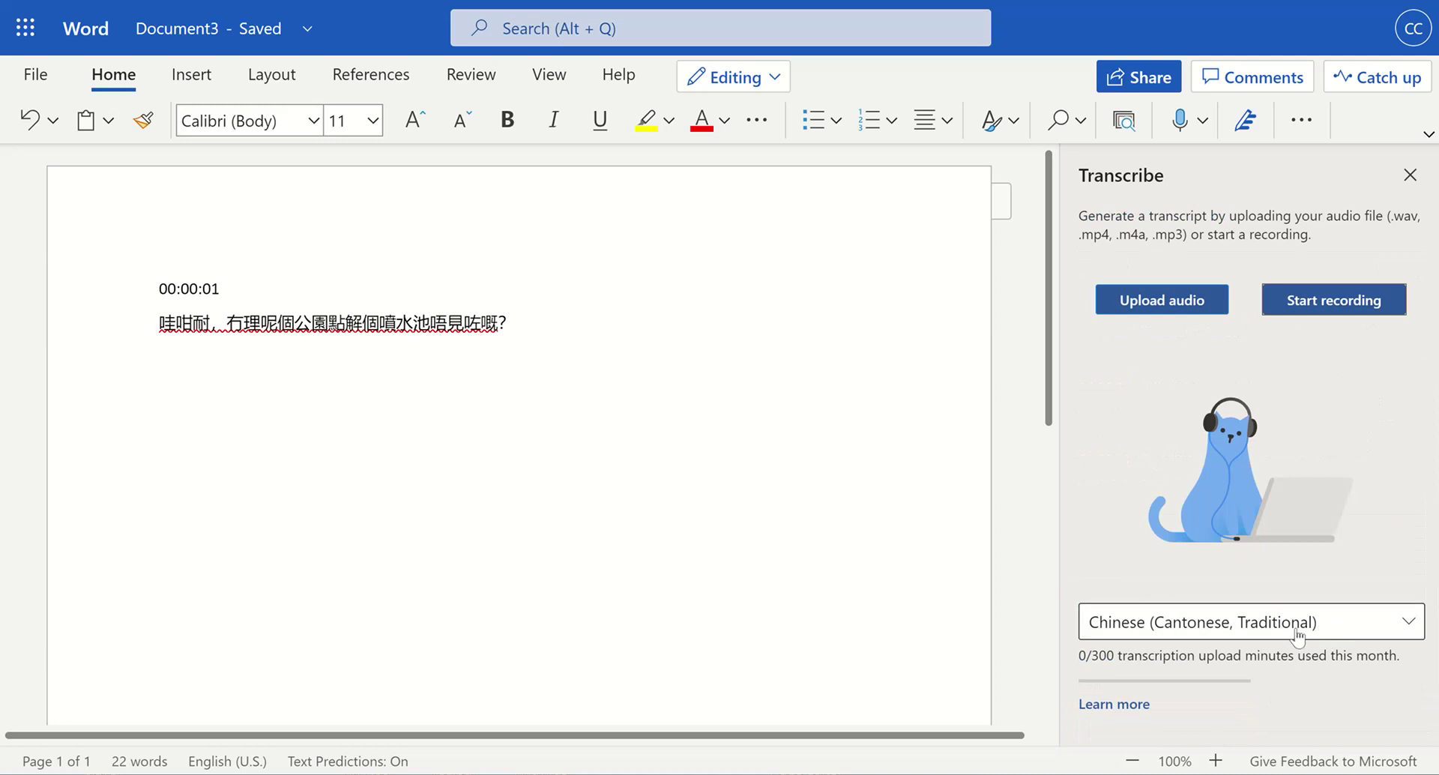
left_click(1298, 636)
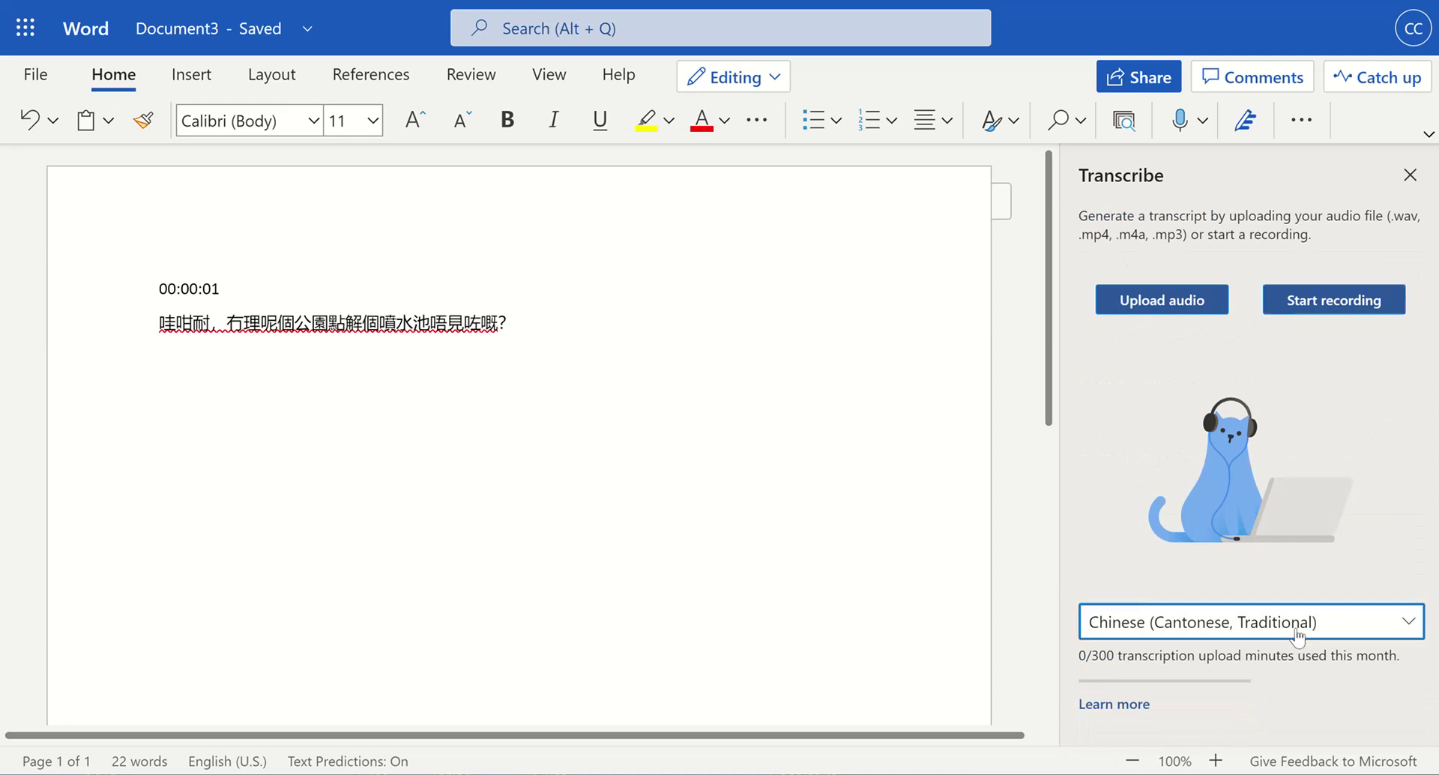
scroll(1298, 636, "down", 4)
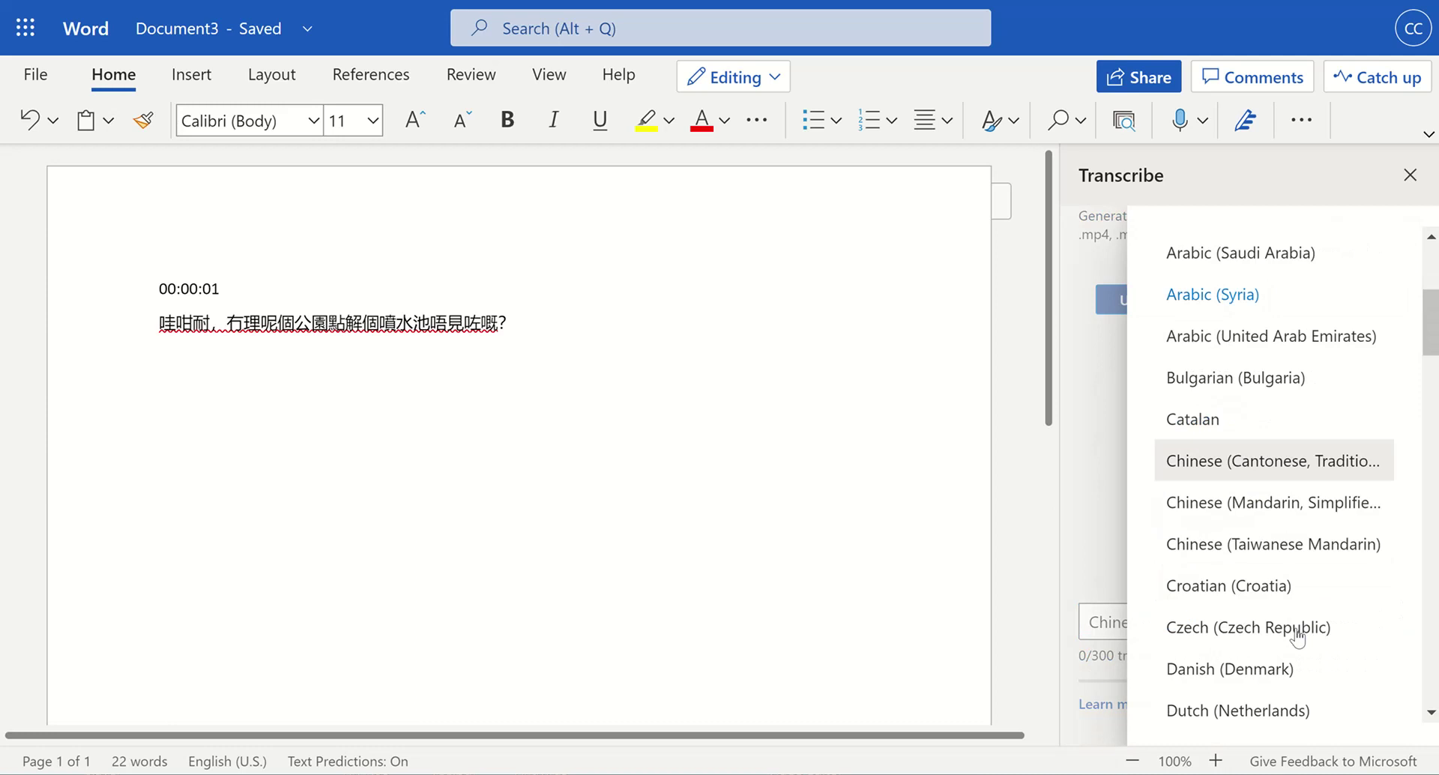
left_click(1255, 555)
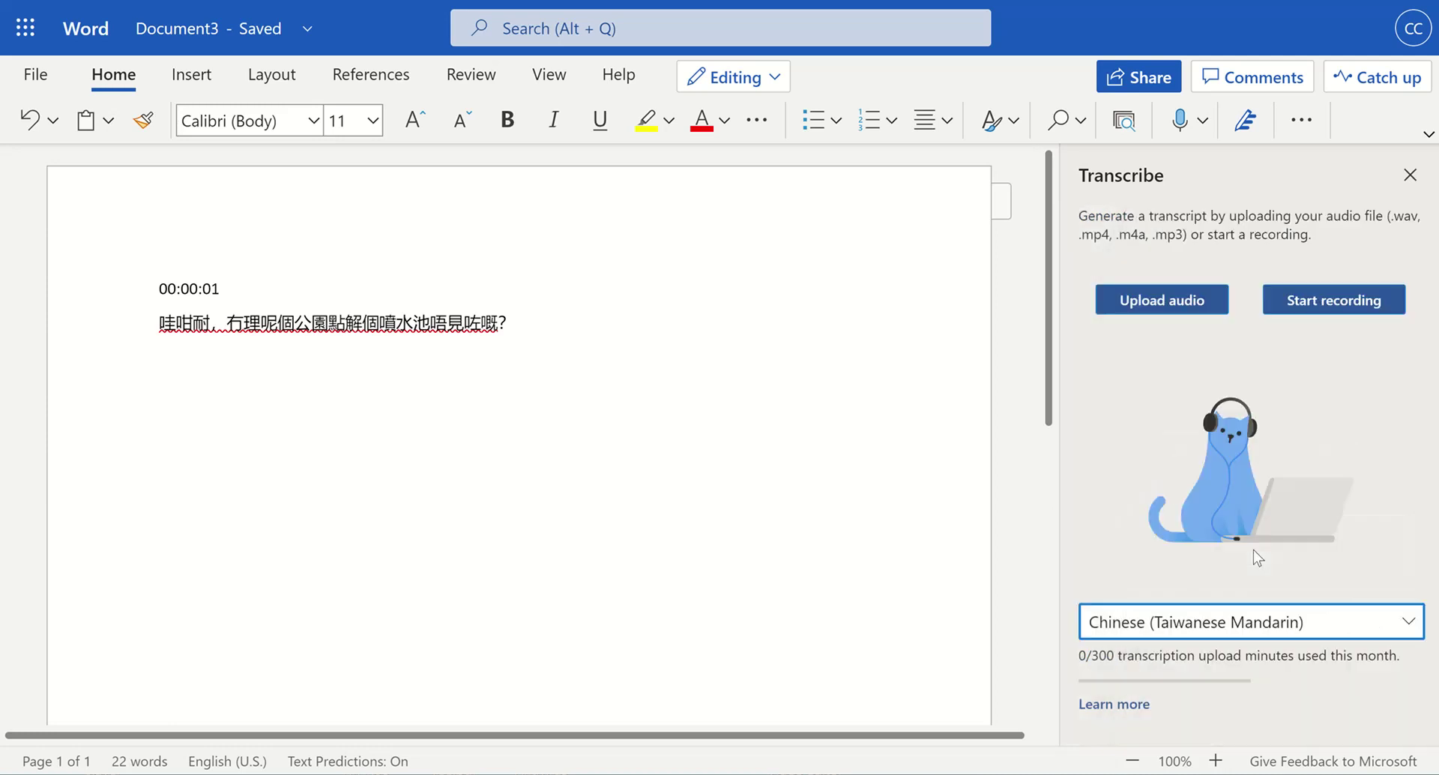
left_click(1181, 297)
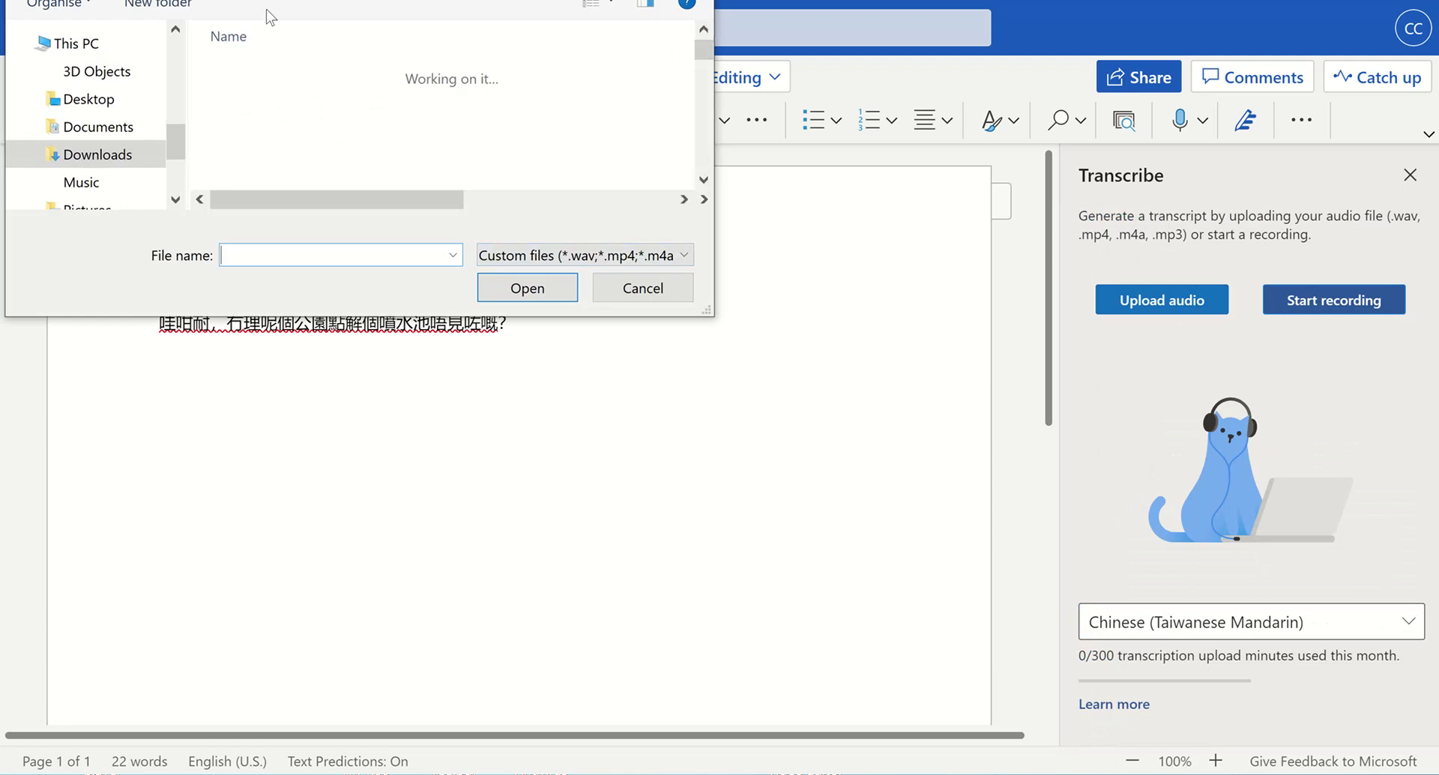
- Transcribe mandarin_demo.mp3 from the Open dialog to get its Mandarin transcript
left_click(313, 125)
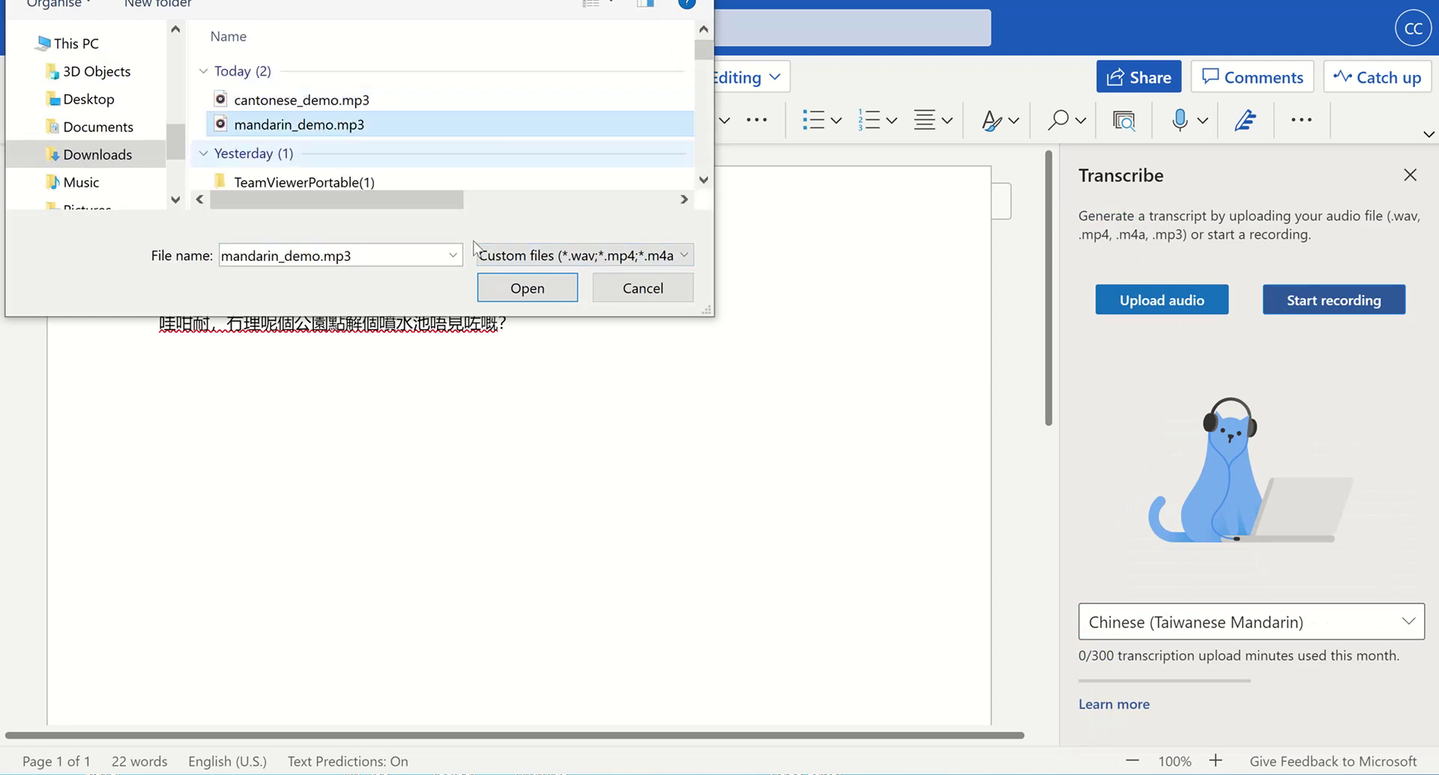
left_click(545, 290)
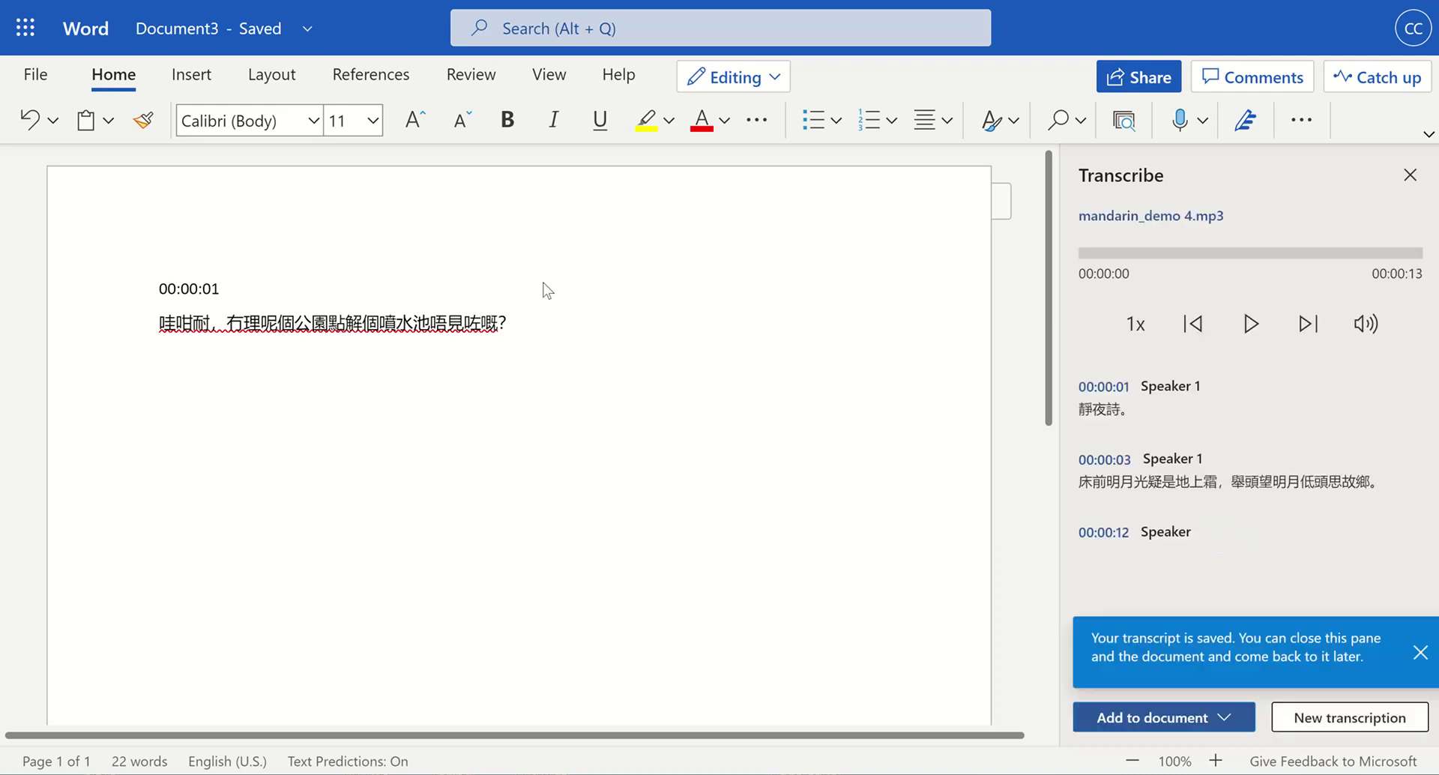
mouse_move(1237, 468)
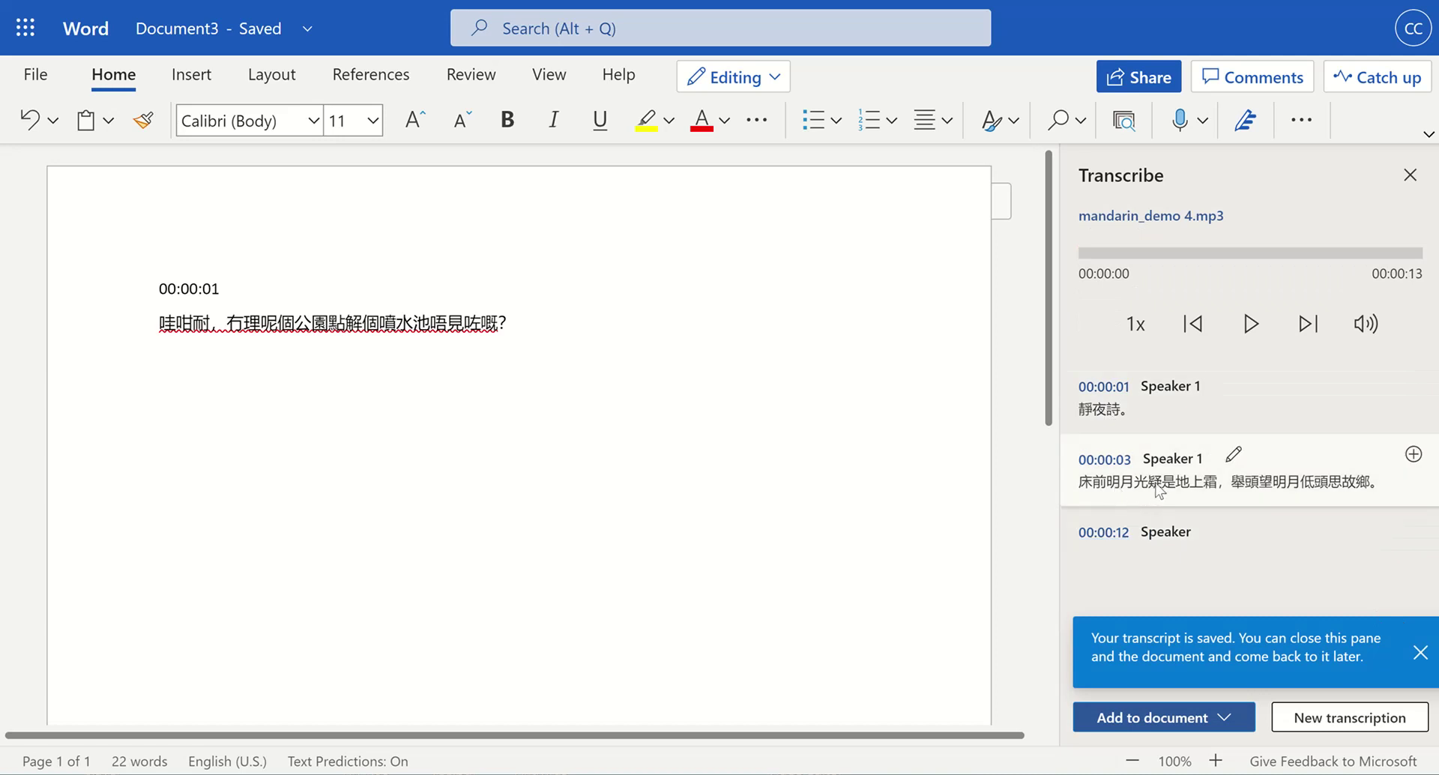
- Insert the 00:00:03 poem line 床前明月光疑是地上霜… and delete its timestamp and speaker label
left_click(1413, 455)
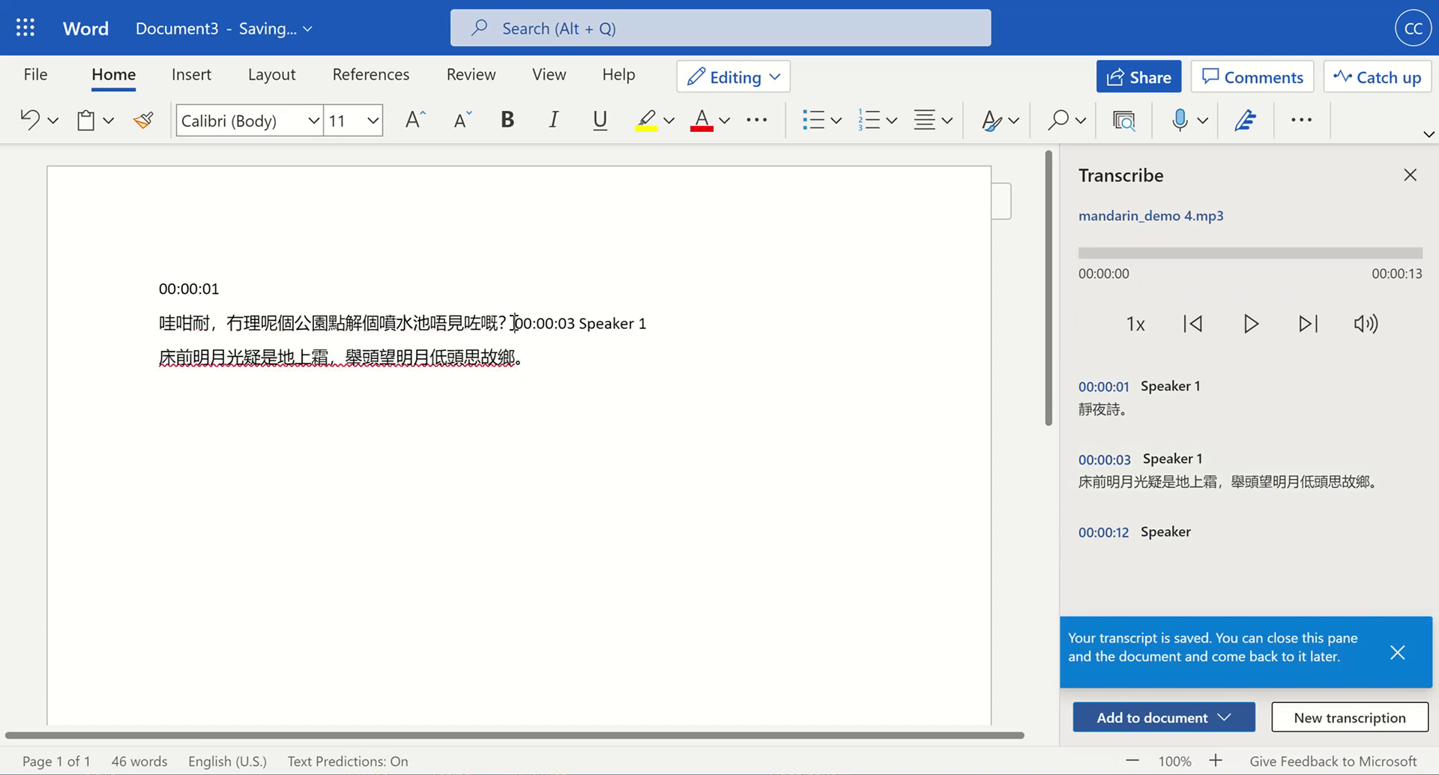
key("Delete")
key("Delete")
key("Delete")
key("Delete")
key("Delete")
key("Delete")
key("Delete")
key("Delete")
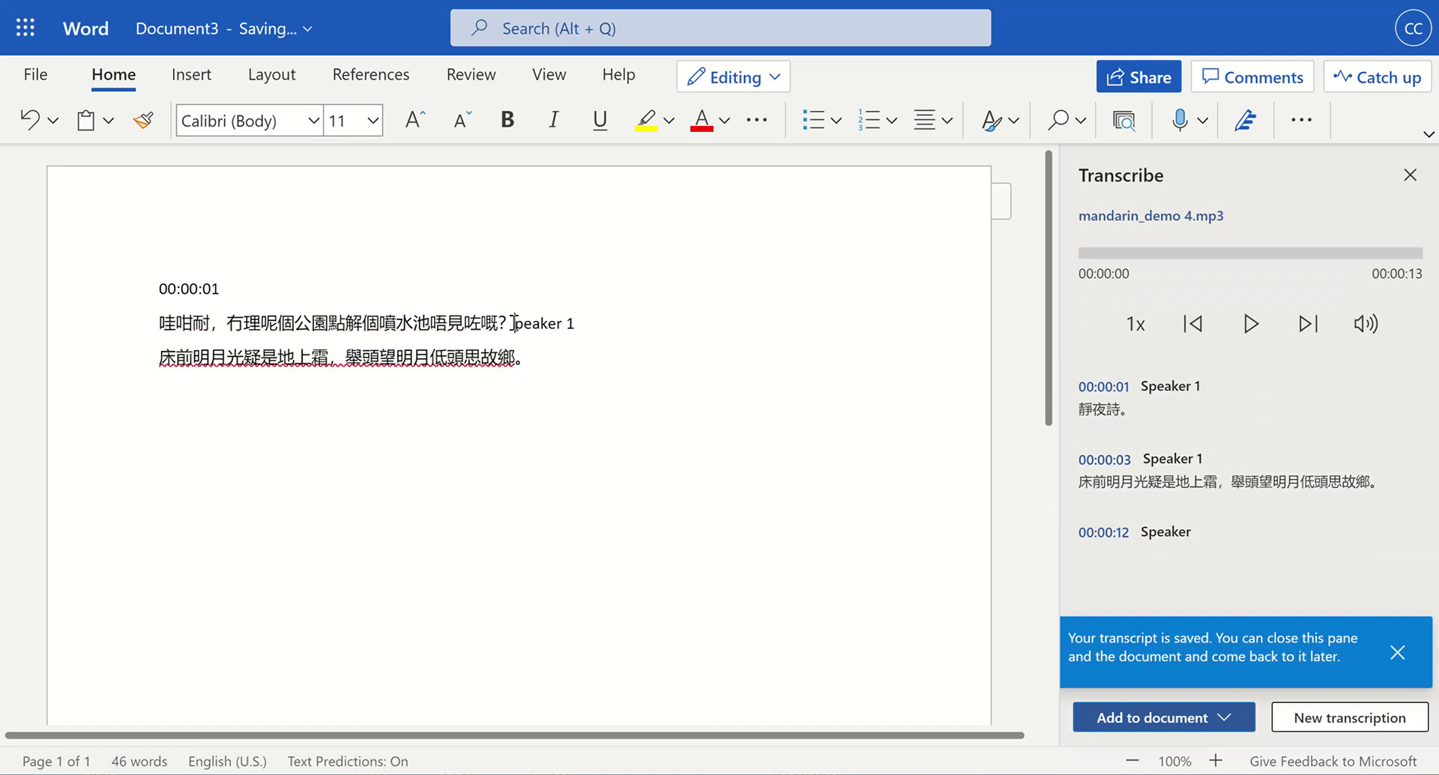
key("Delete")
key("Delete")
key("Delete")
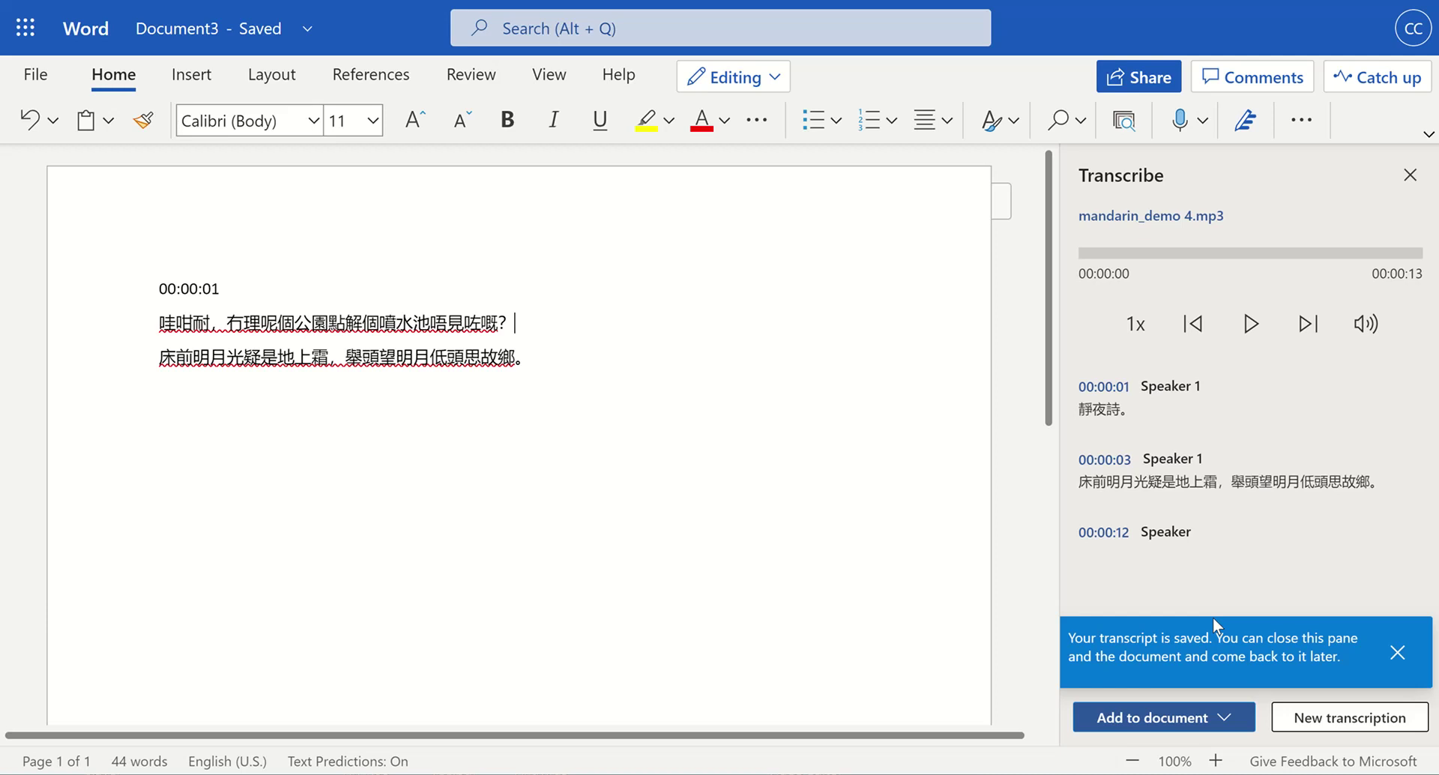
- Close the 'Your transcript is saved' notification in the Transcribe pane
left_click(1399, 654)
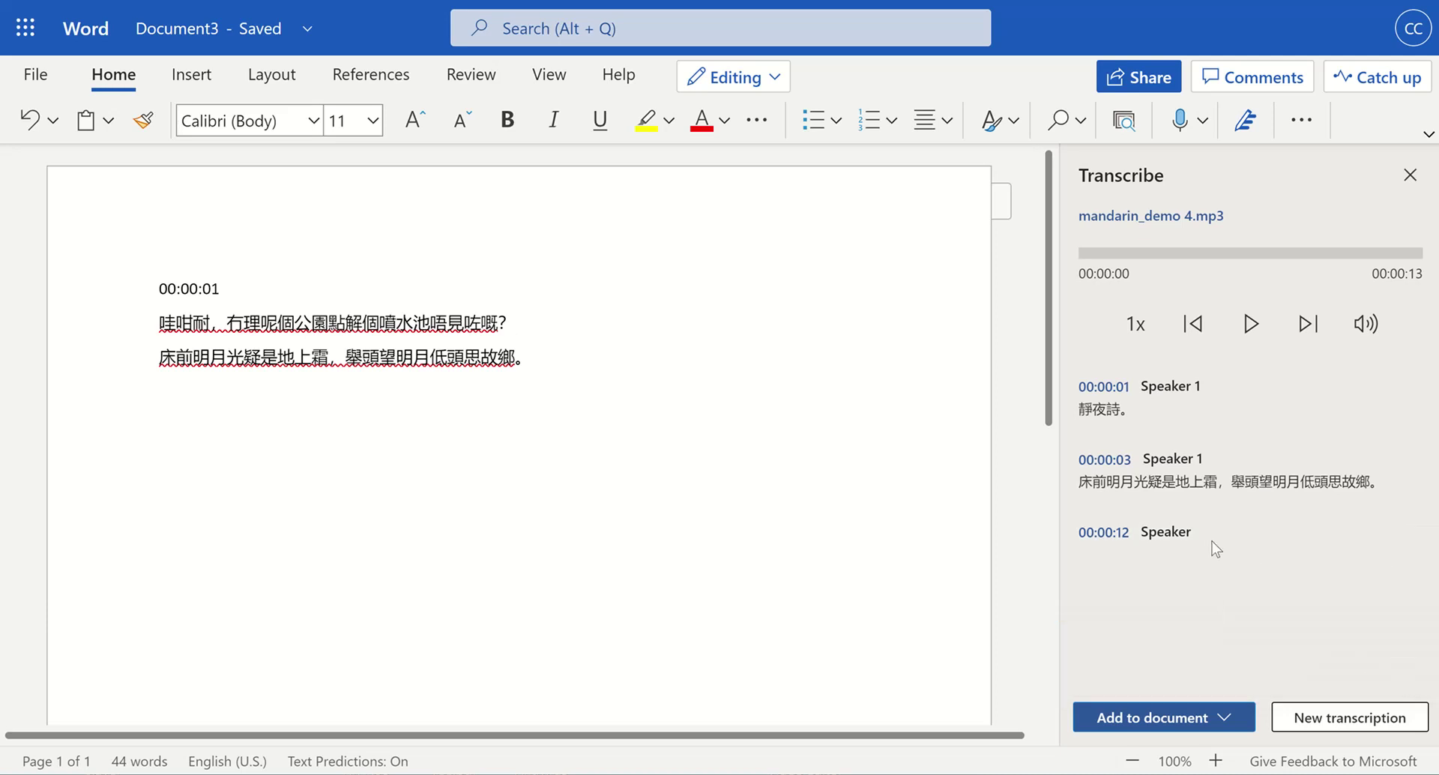